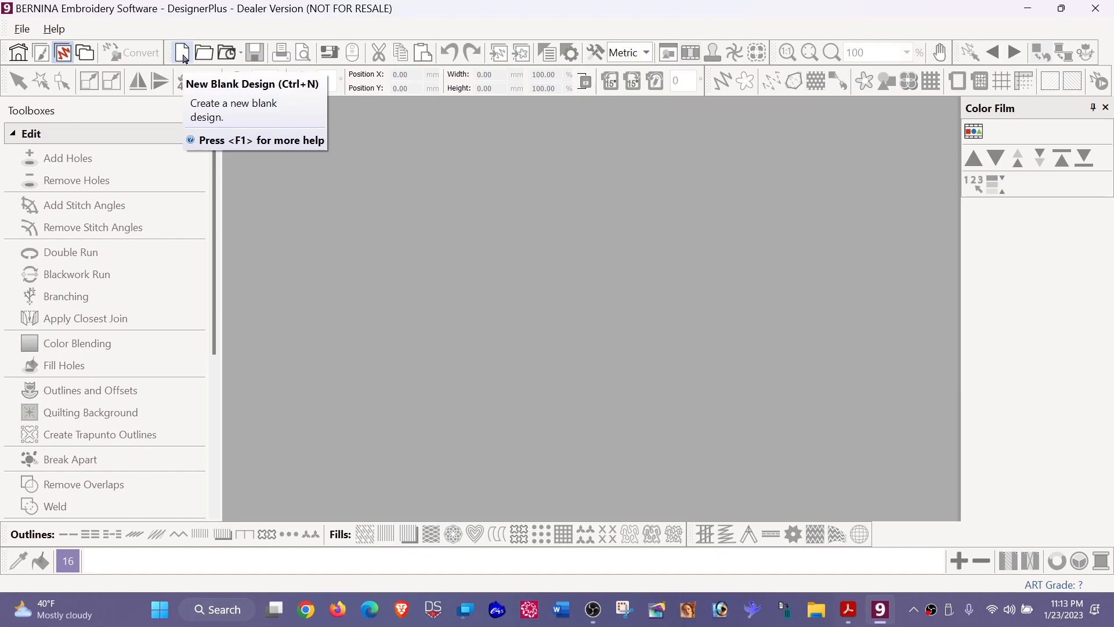
- Create a new blank design and hide the hoop and the grid
click(184, 55)
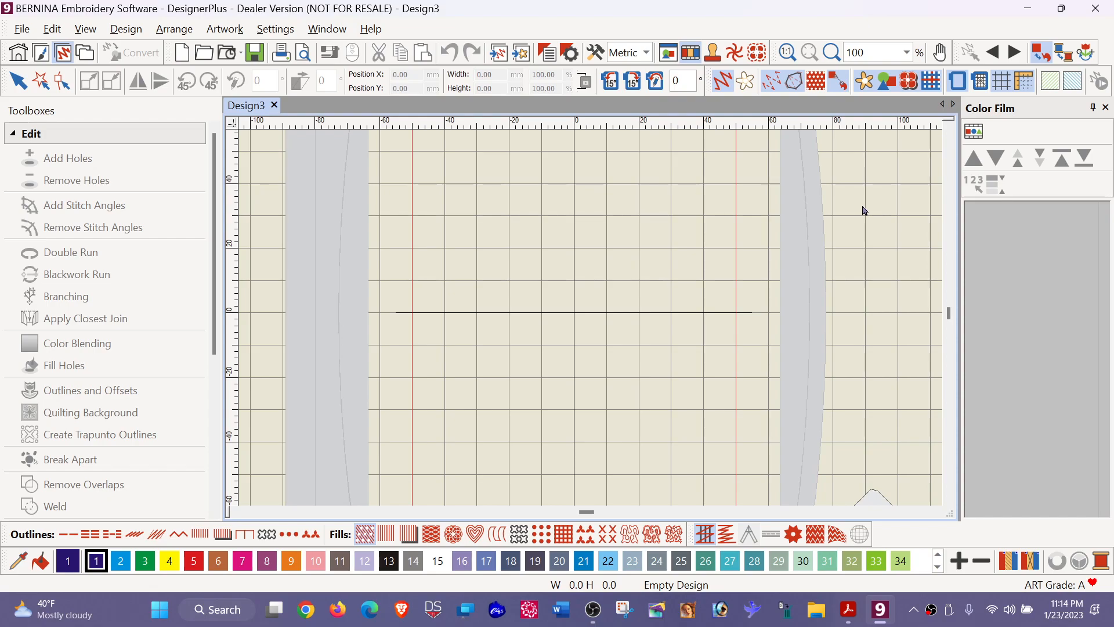
click(958, 81)
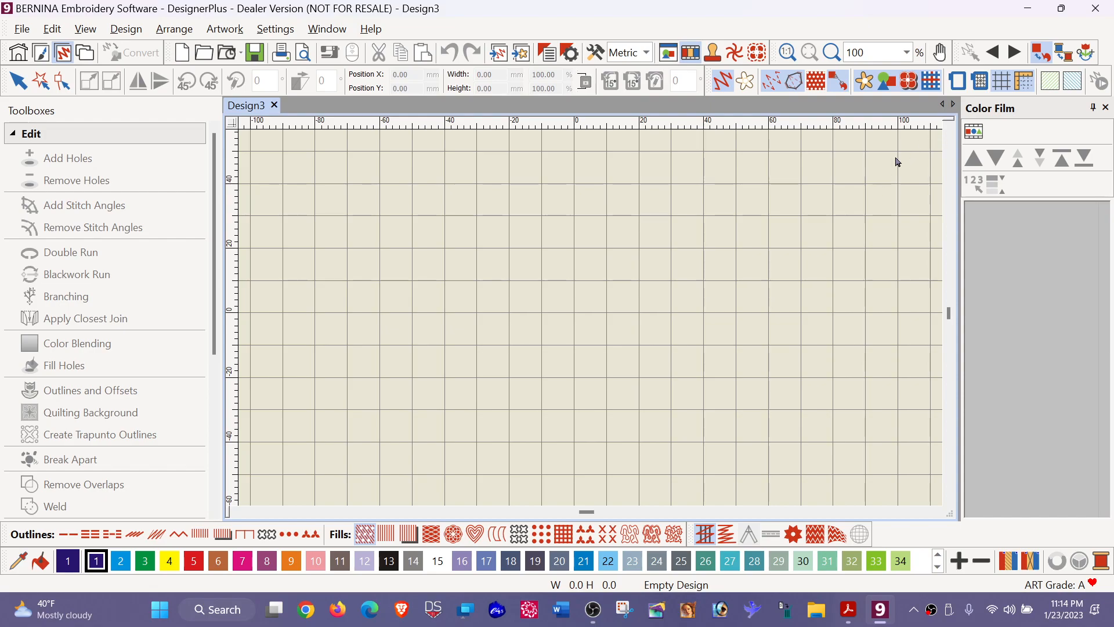
click(1006, 82)
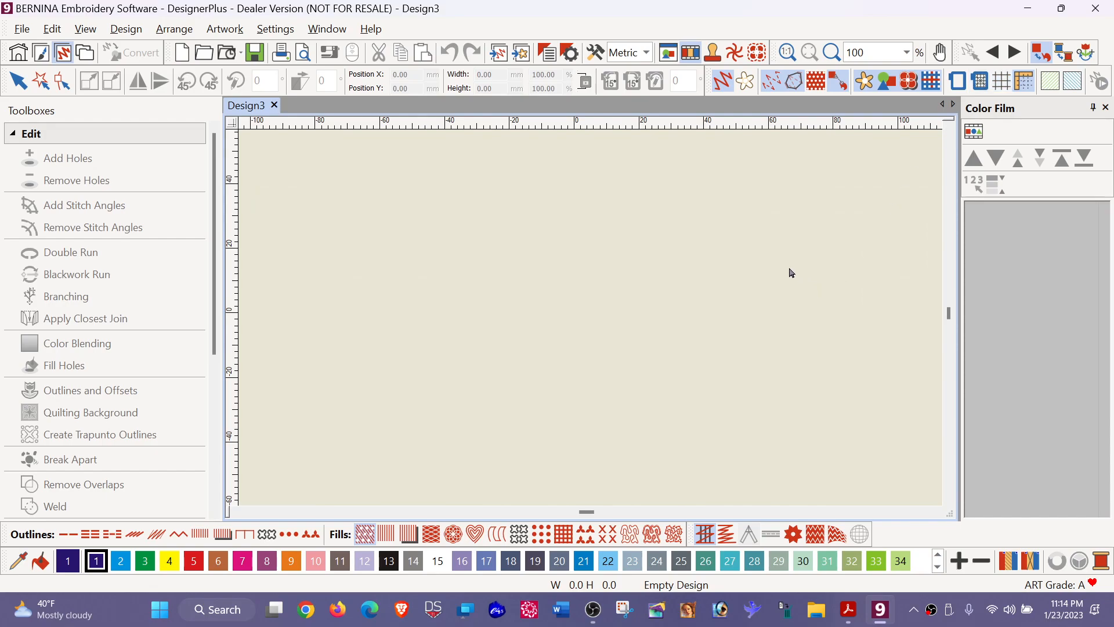
- Insert the Korean lettering picture from the desktop into the blank design and restore the maximized program window
drag(640, 16, 672, 41)
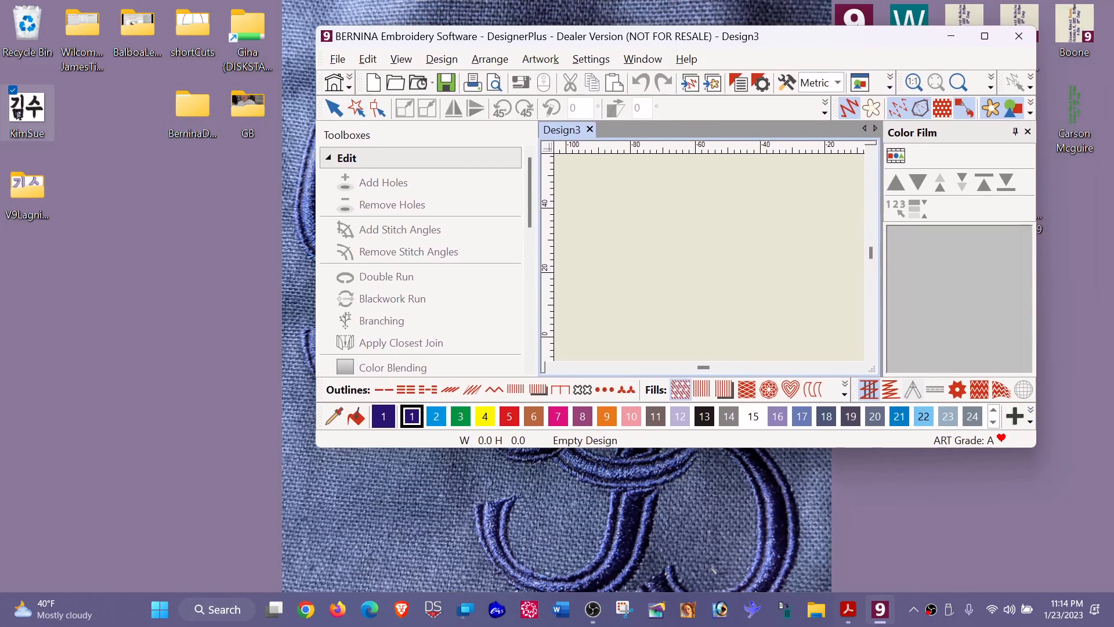
drag(16, 113, 729, 243)
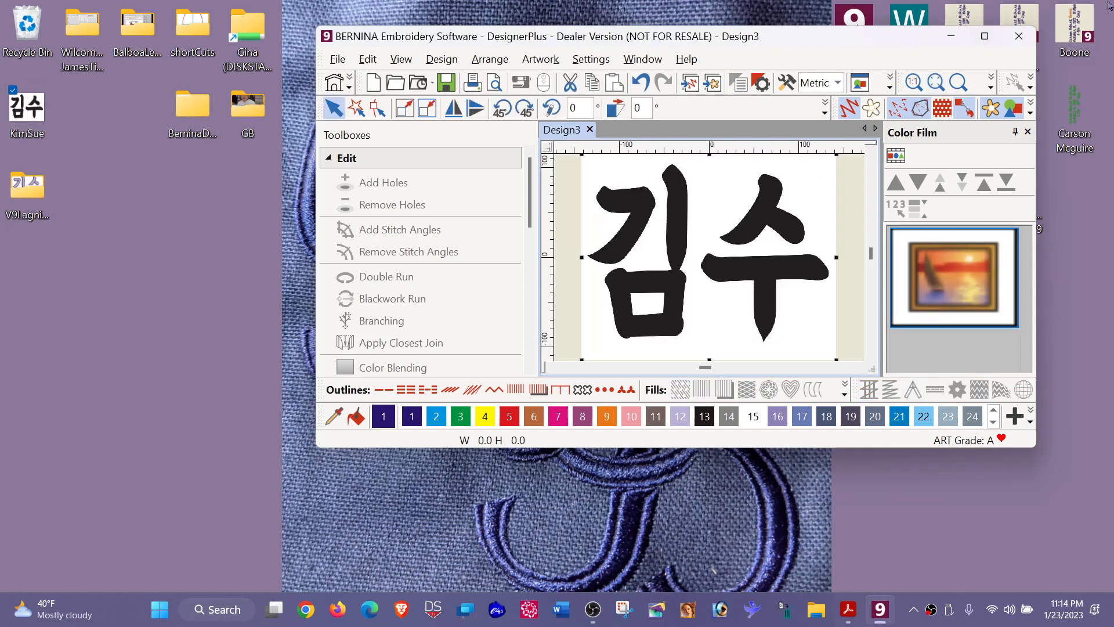
click(984, 36)
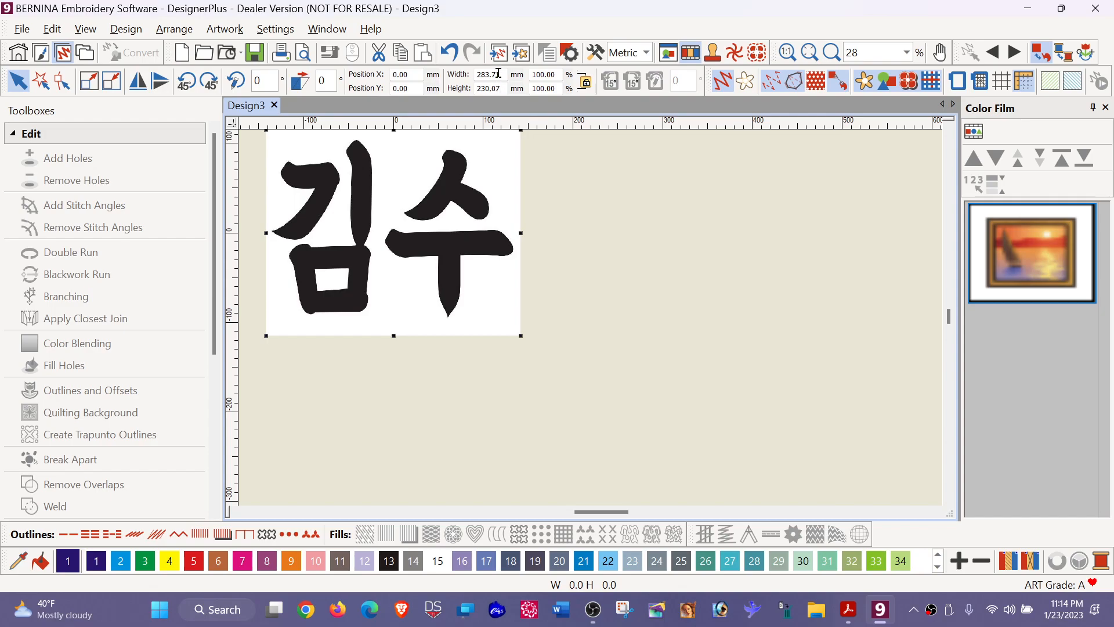
- Resize the inserted lettering picture proportionally to a width of 60 mm
drag(499, 75, 440, 75)
text(60)
key(Return)
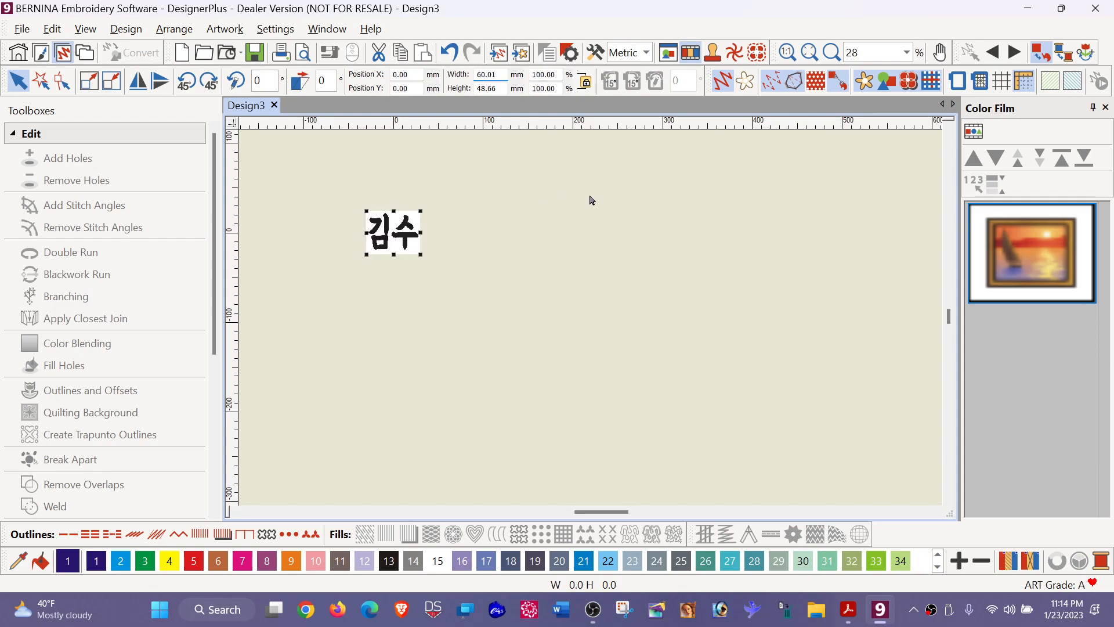
click(592, 200)
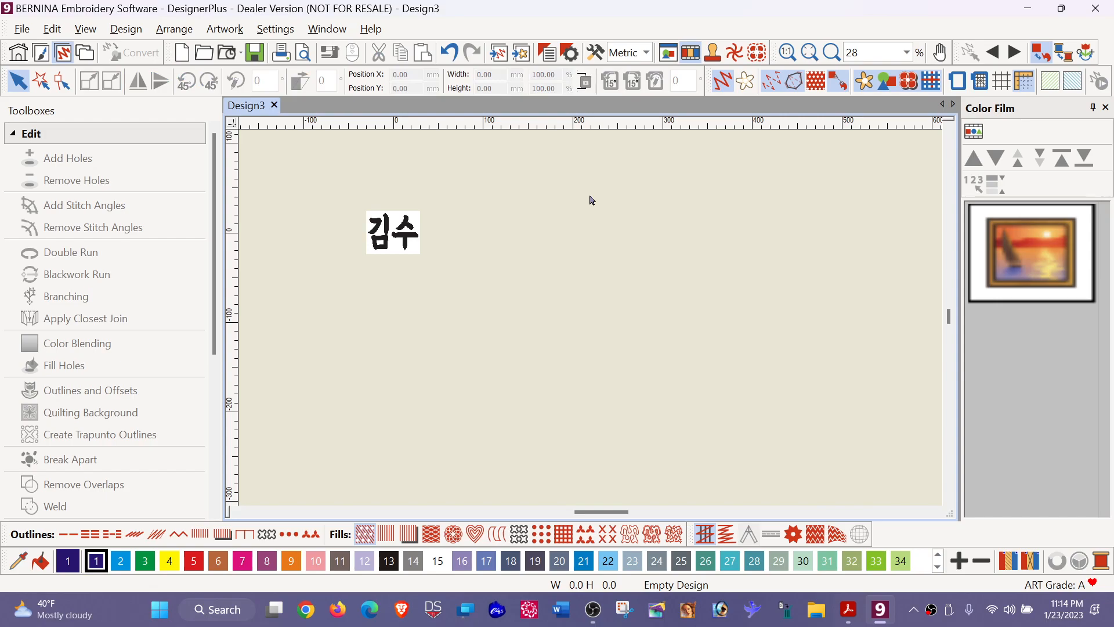
key(0)
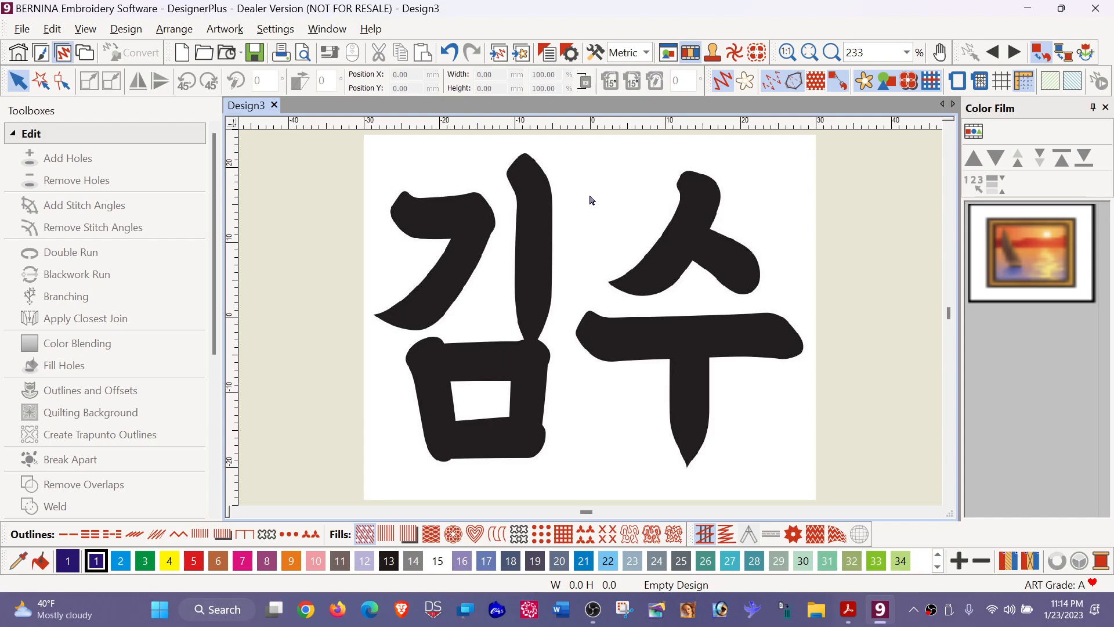
- Auto-Digitize the lettering picture, omitting the white background and keeping the black color as Satin Fill details
click(548, 243)
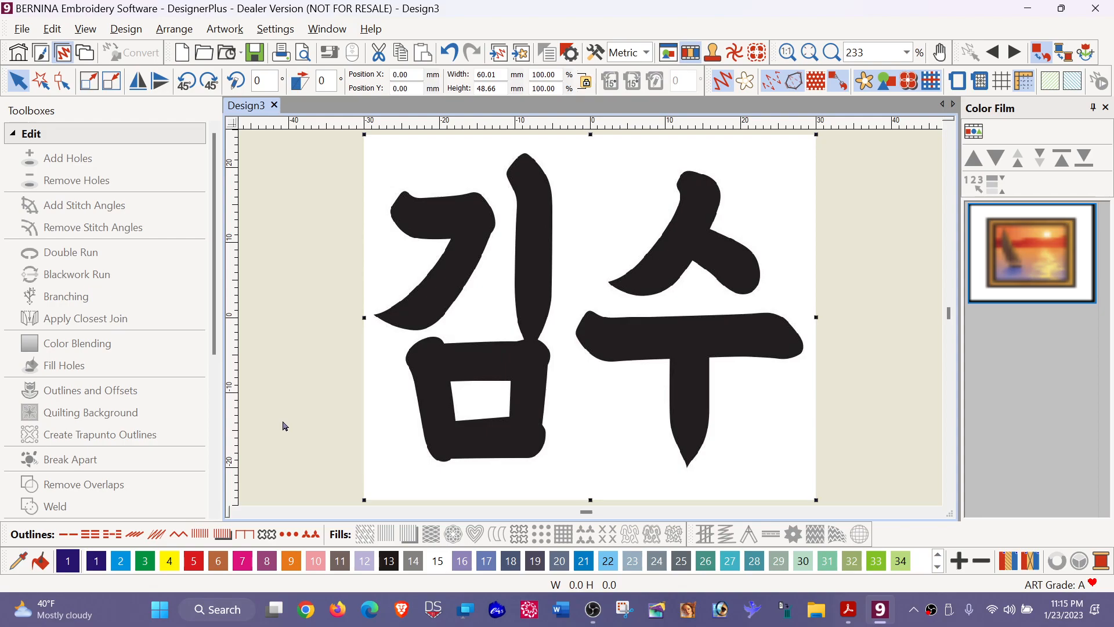
click(16, 136)
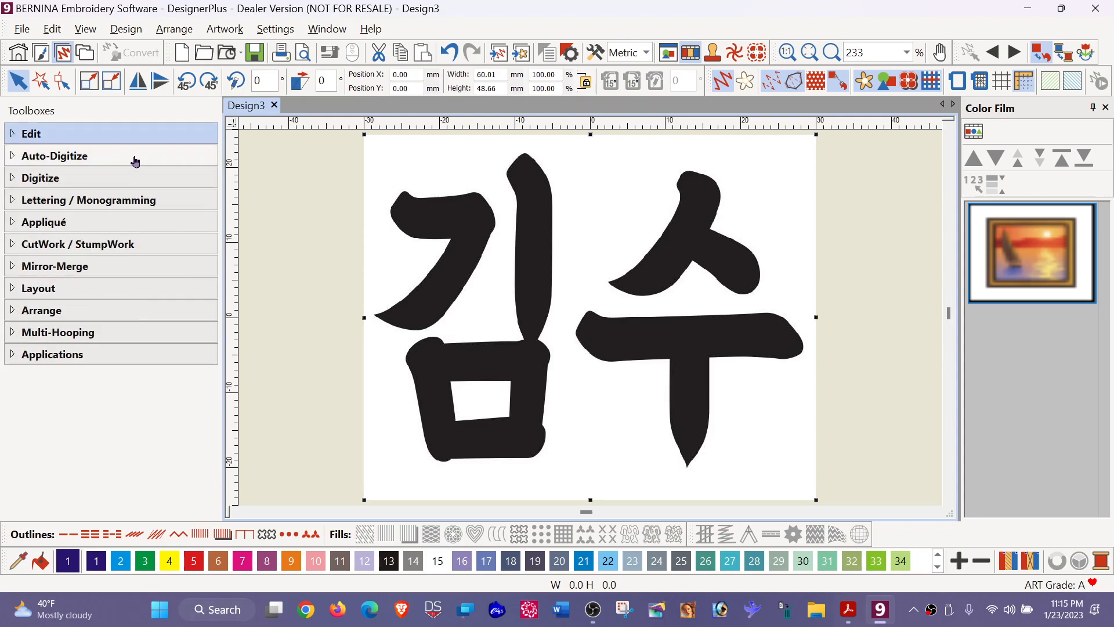
click(53, 158)
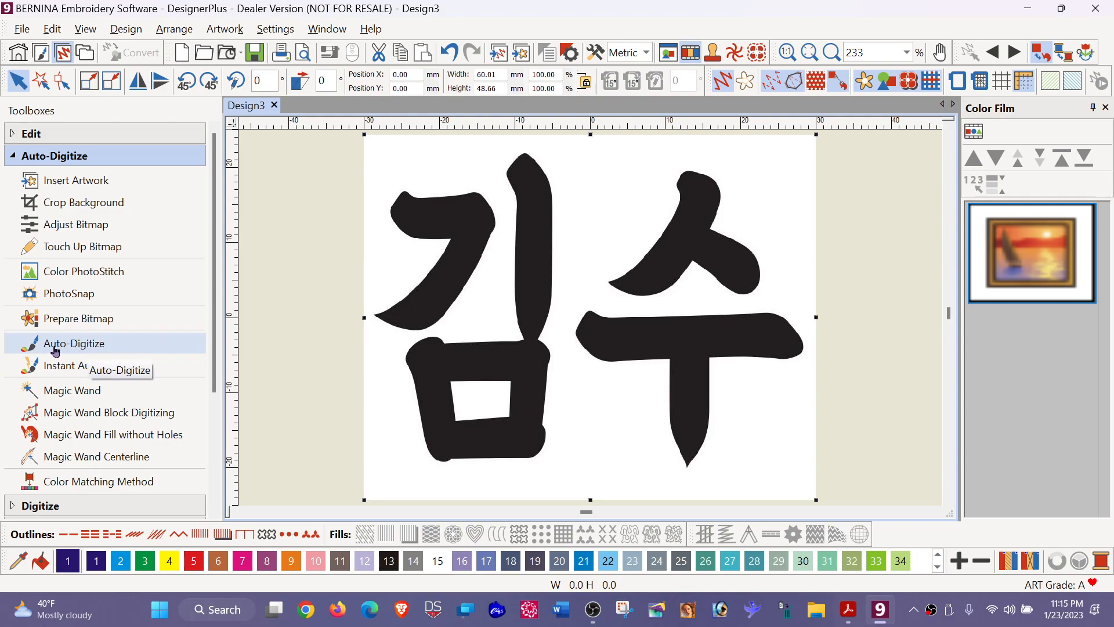
click(71, 345)
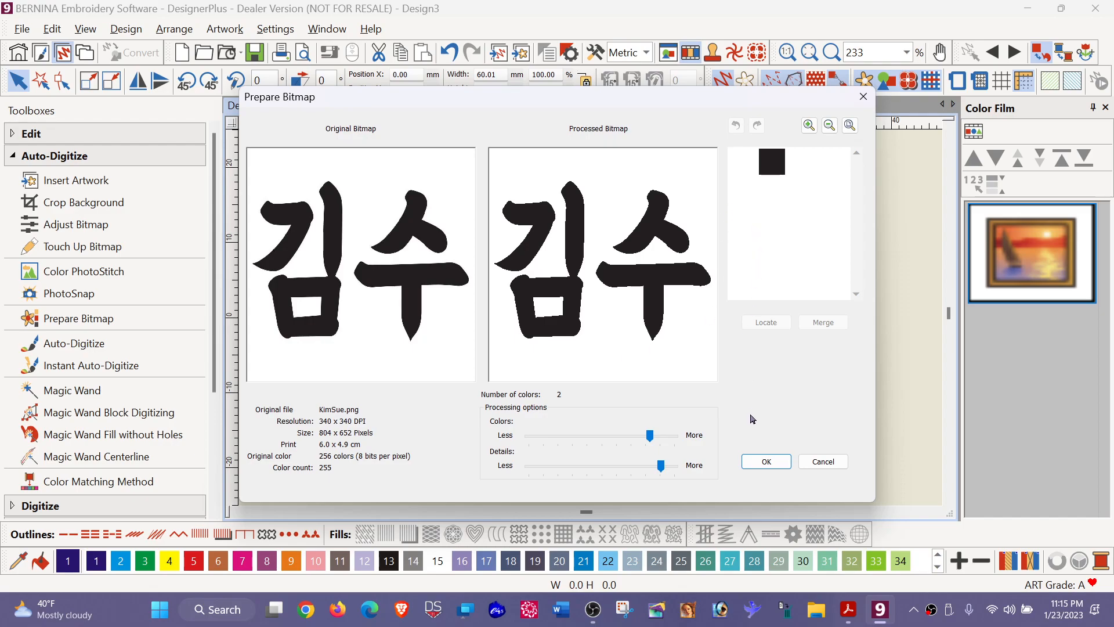
click(766, 461)
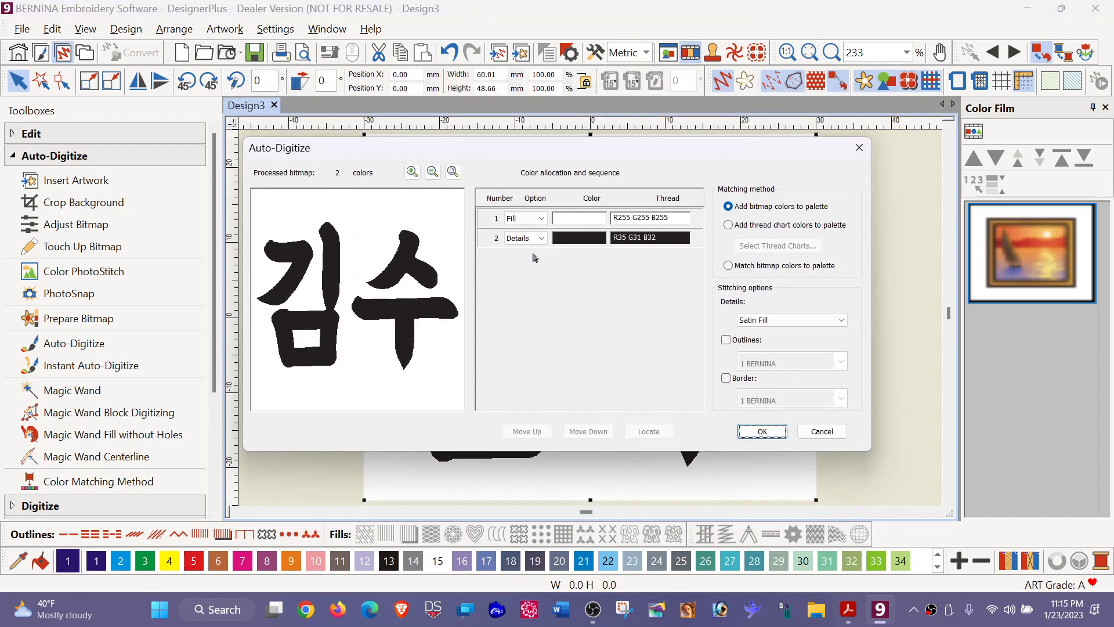
click(542, 223)
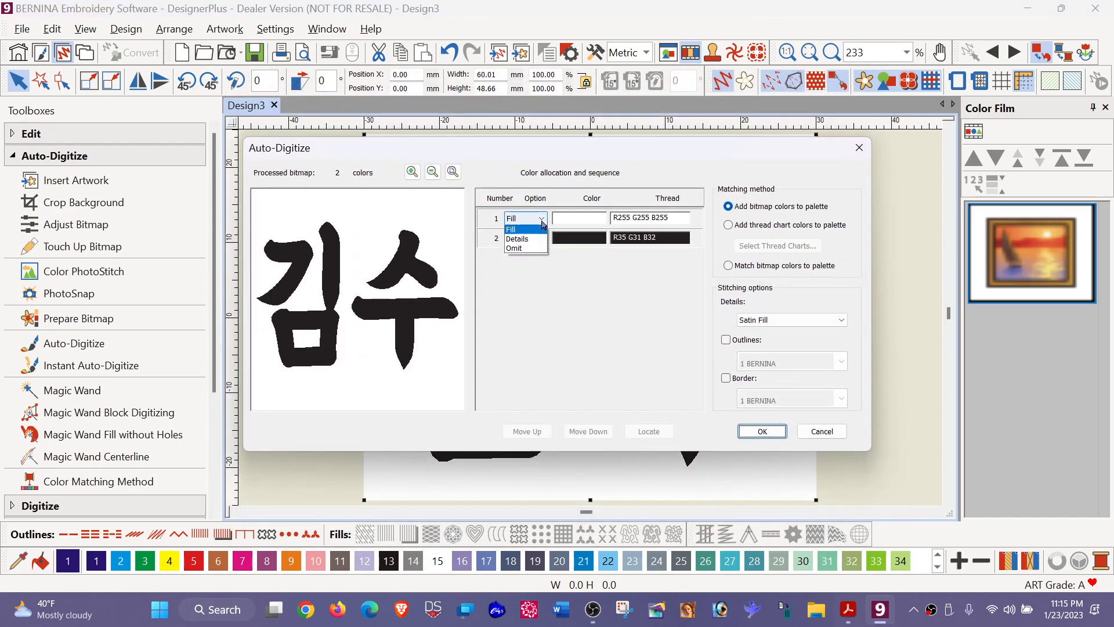
click(528, 249)
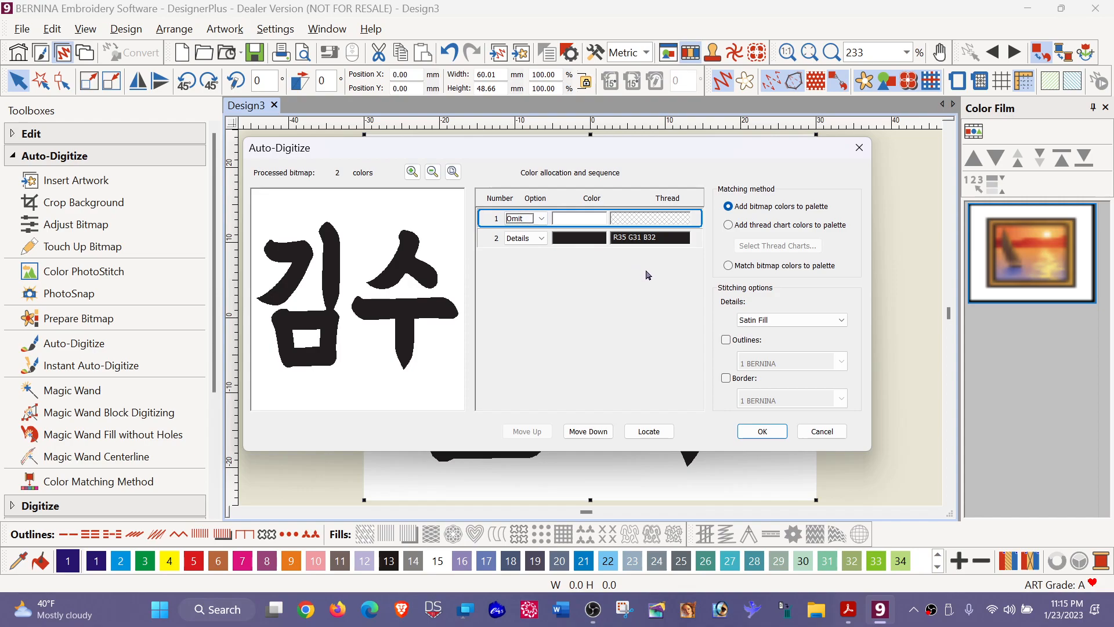
click(762, 431)
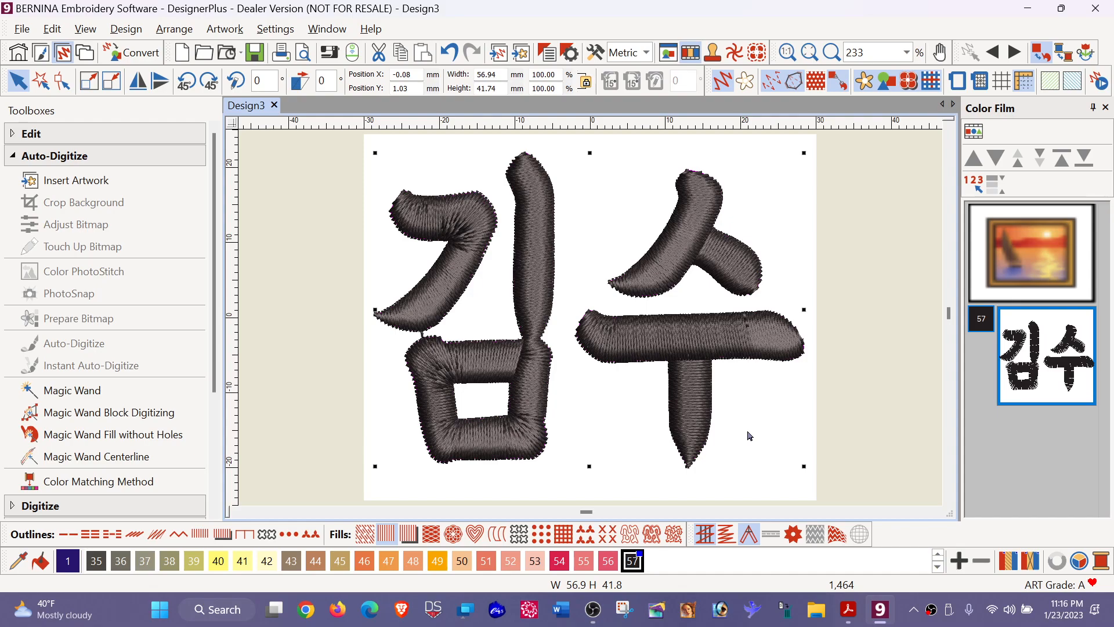
- Set the Underlay 1 type of the digitized lettering to Zigzag in its effects
right_click(713, 333)
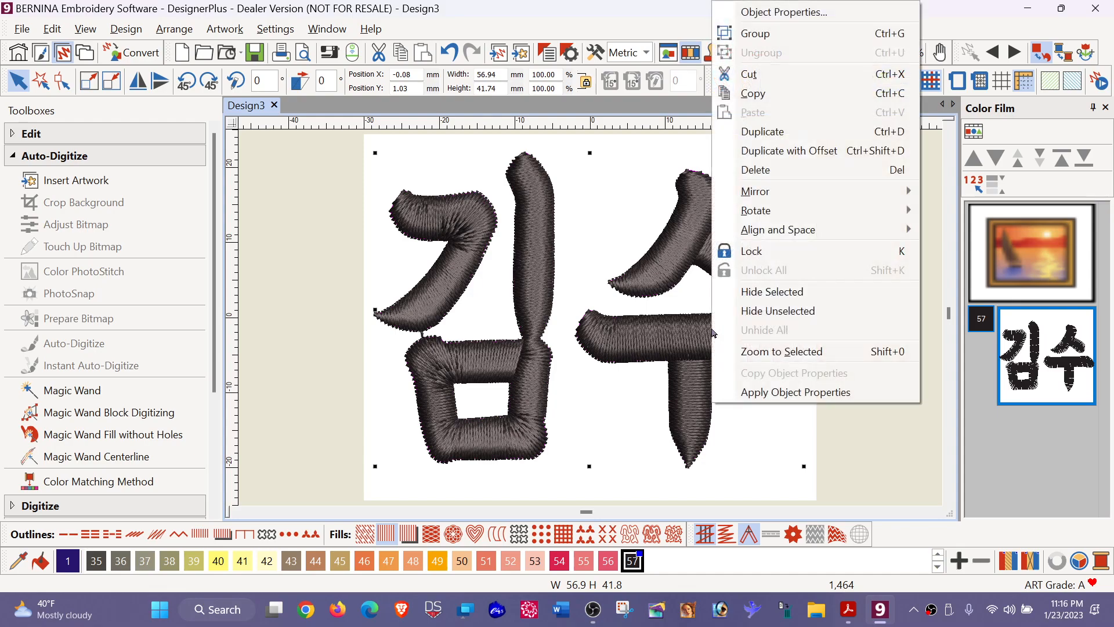
click(805, 24)
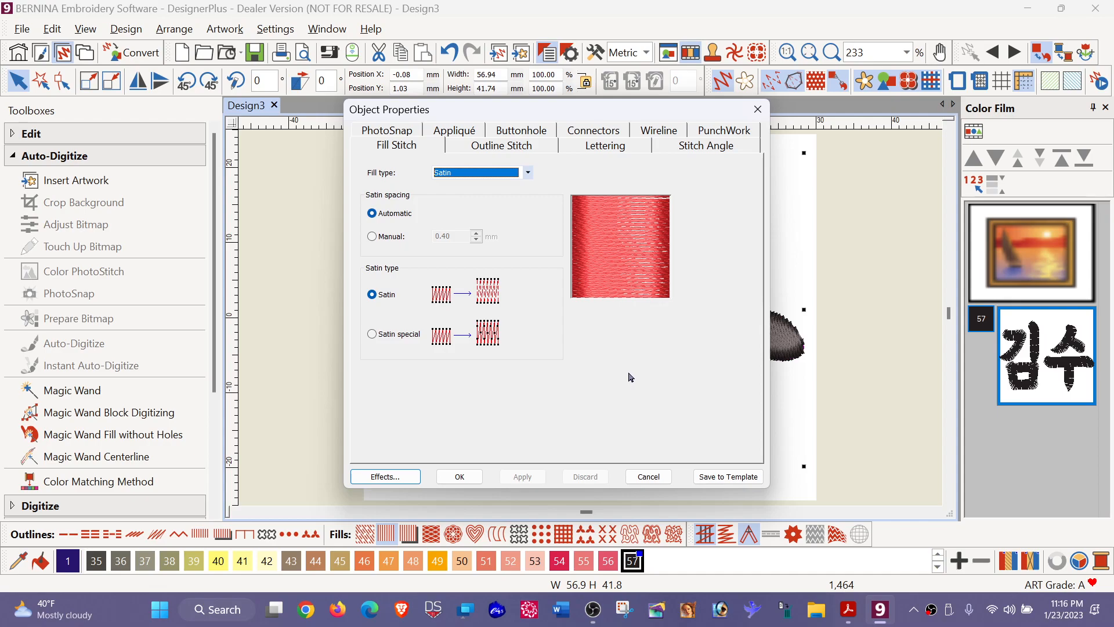
click(379, 479)
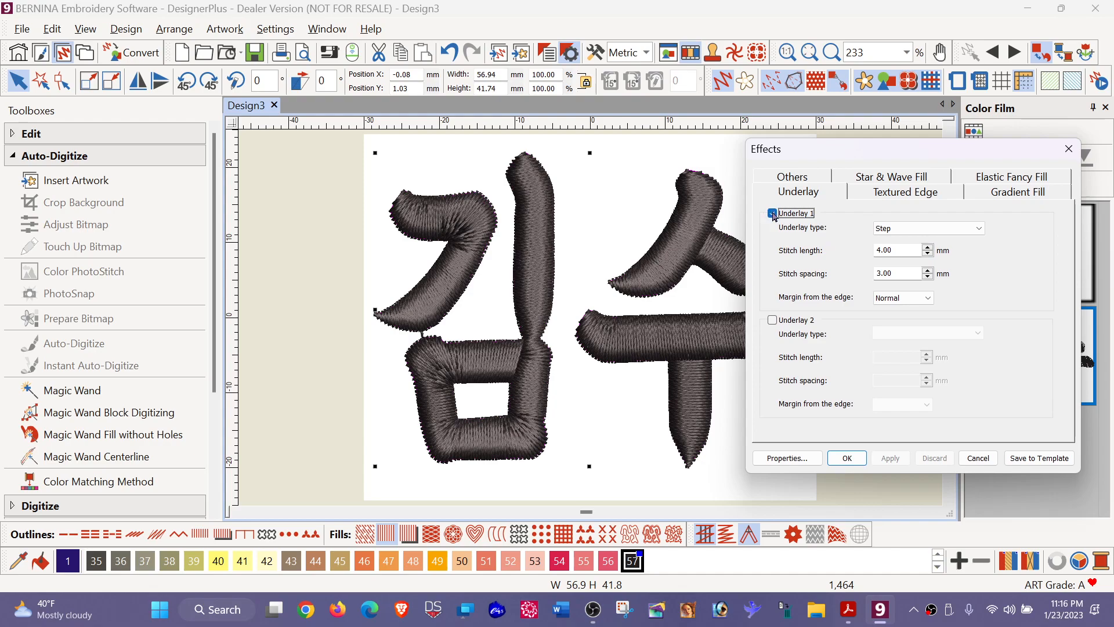
click(980, 228)
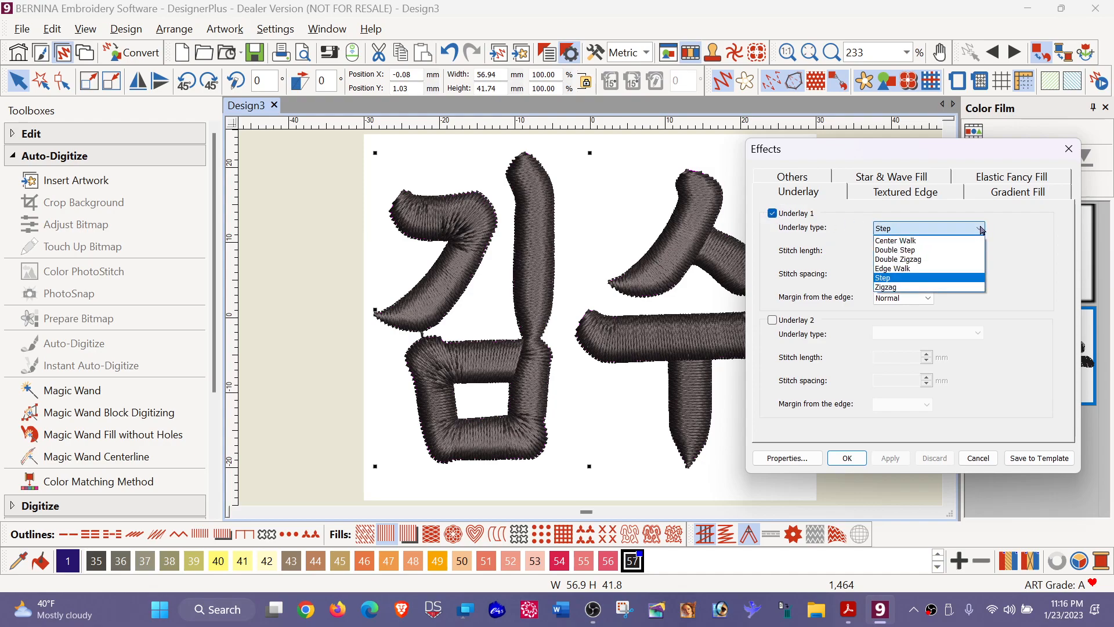
click(893, 287)
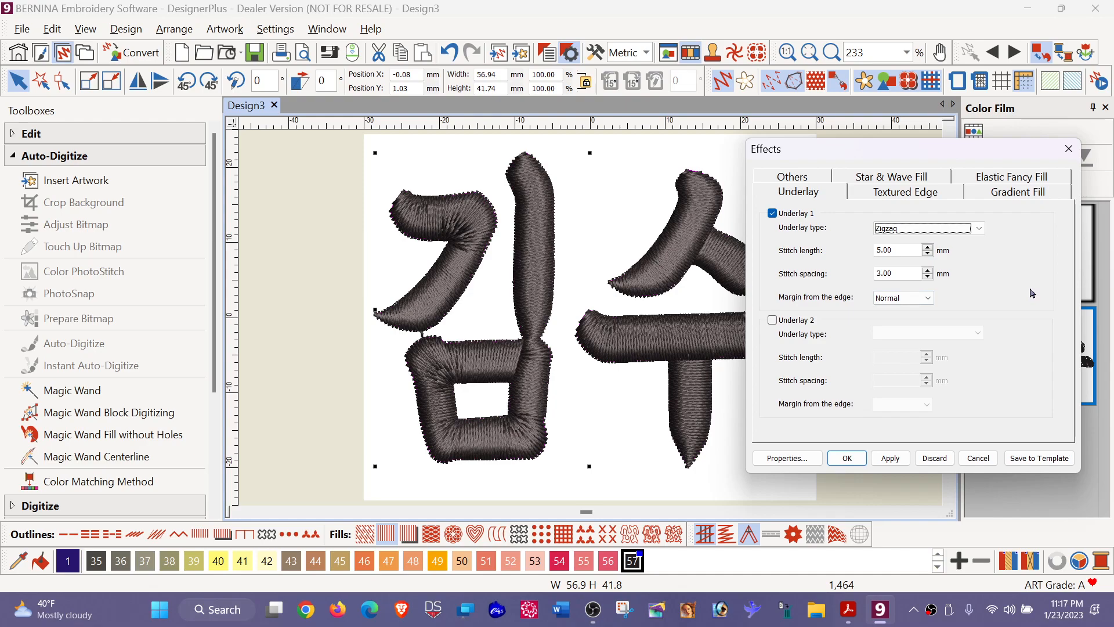
- Try a pull compensation of 1 mm on the digitized lettering
click(789, 180)
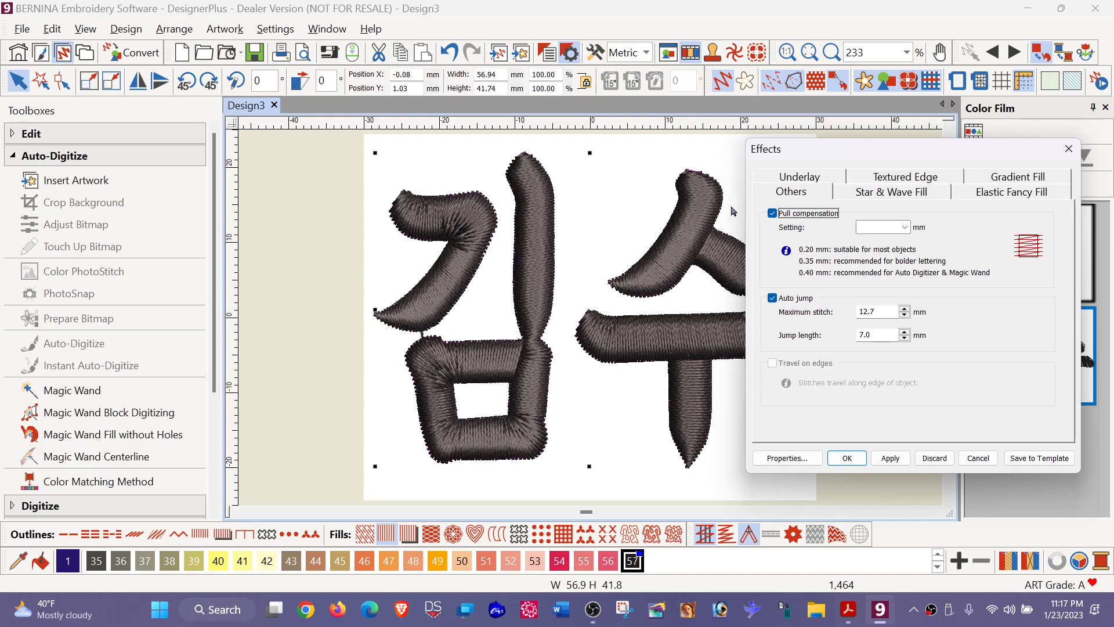
click(905, 228)
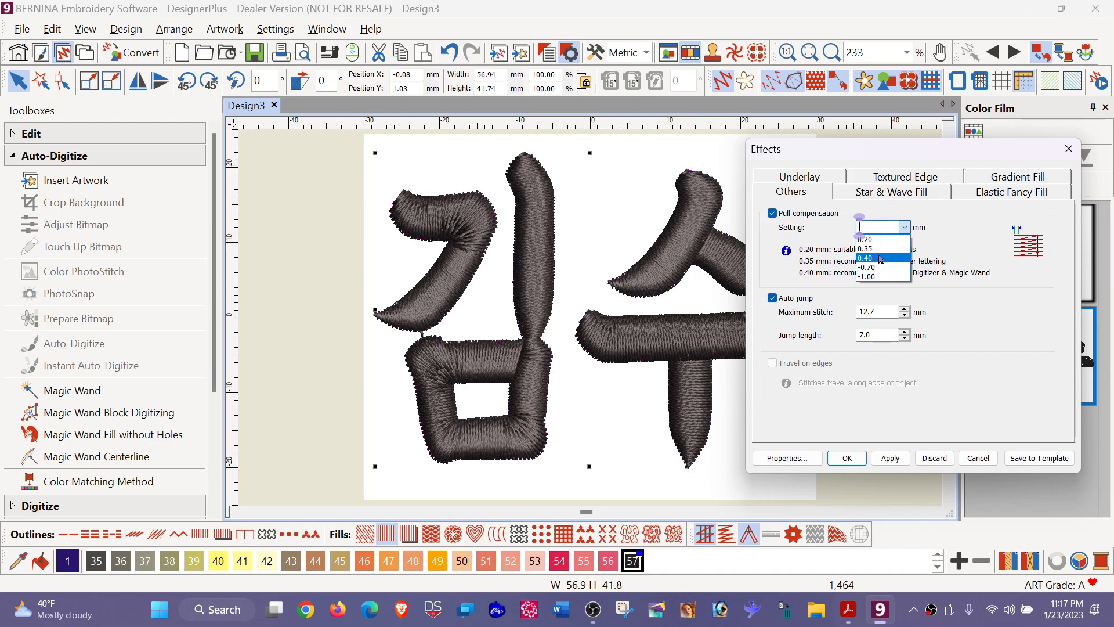
click(870, 226)
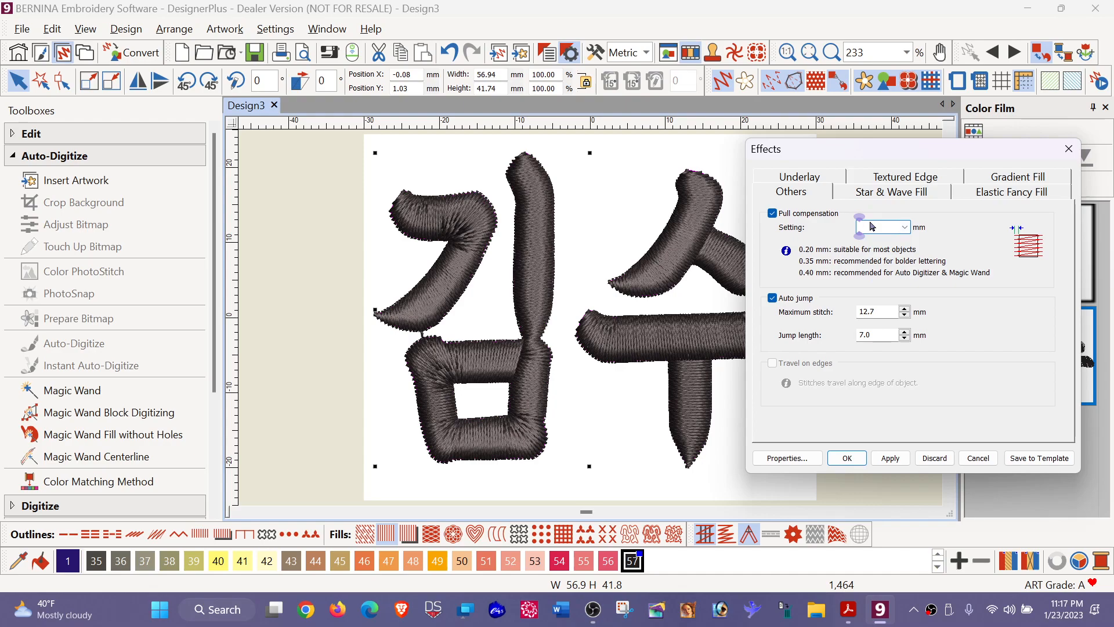
text(1)
click(890, 458)
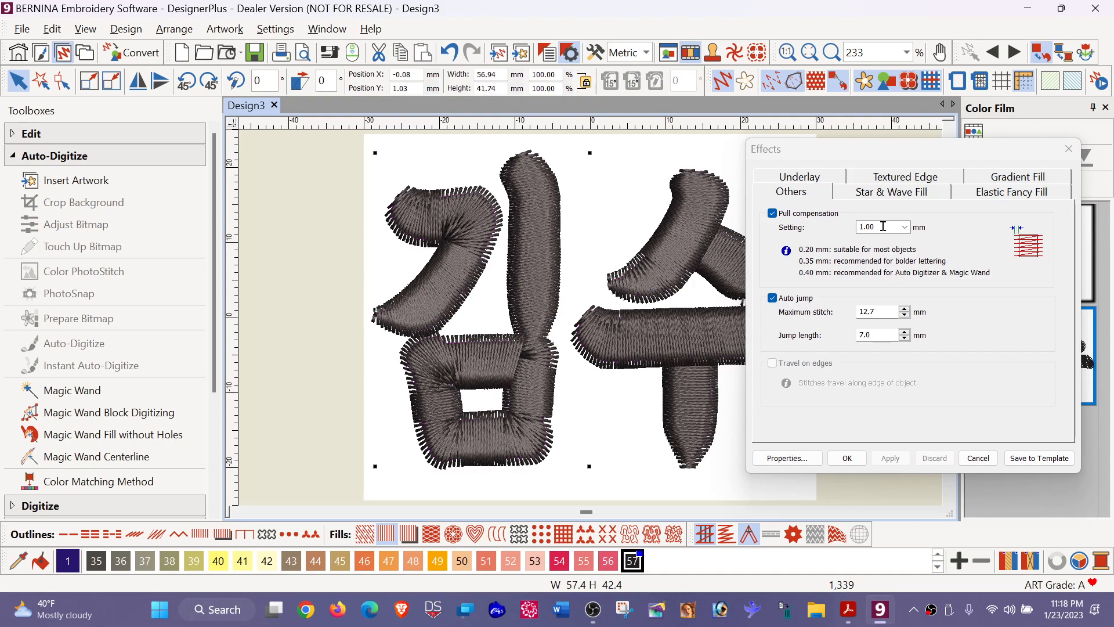
- Set the lettering's pull compensation to -0.20 mm and apply it
click(904, 227)
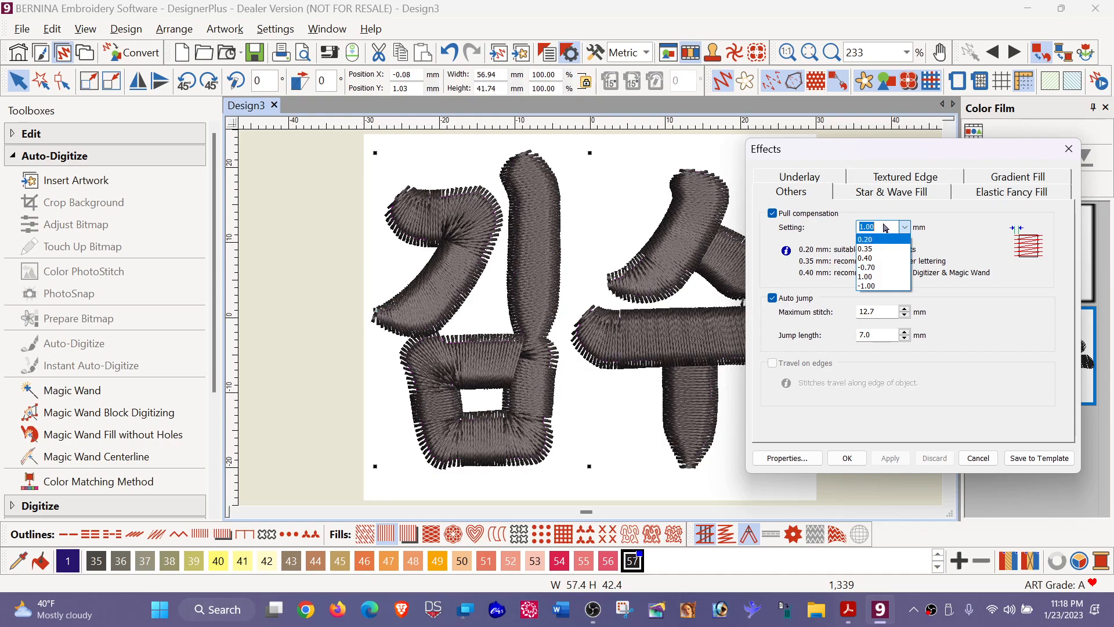
text(-)
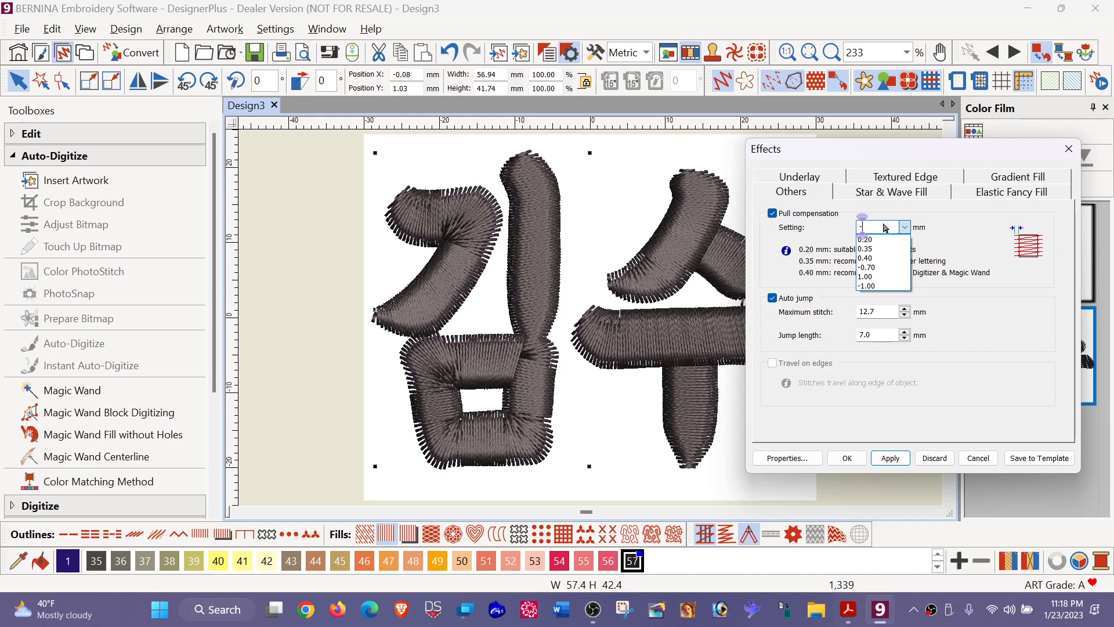
text(.20)
click(891, 460)
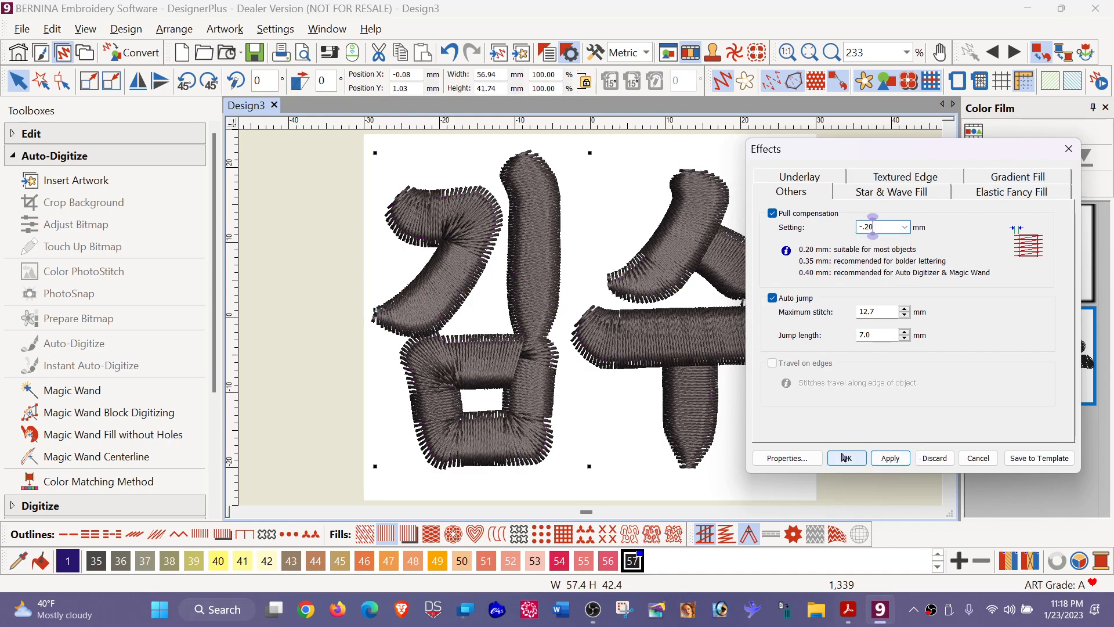
click(891, 459)
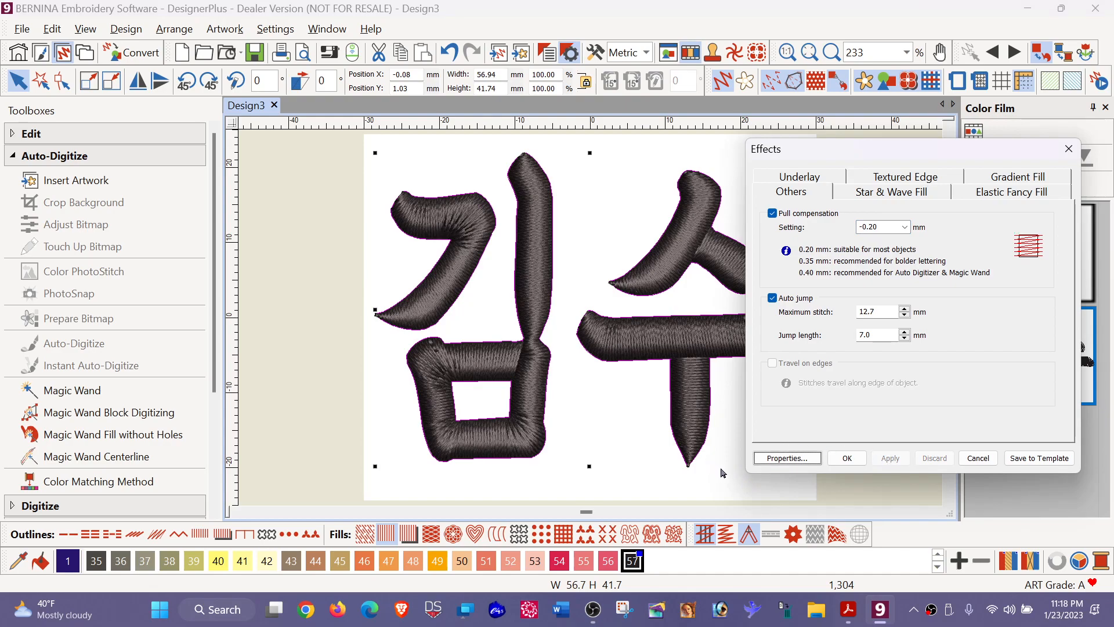
- Set the margin from the edge of the lettering's Underlay 1 to Medium and apply it
click(820, 177)
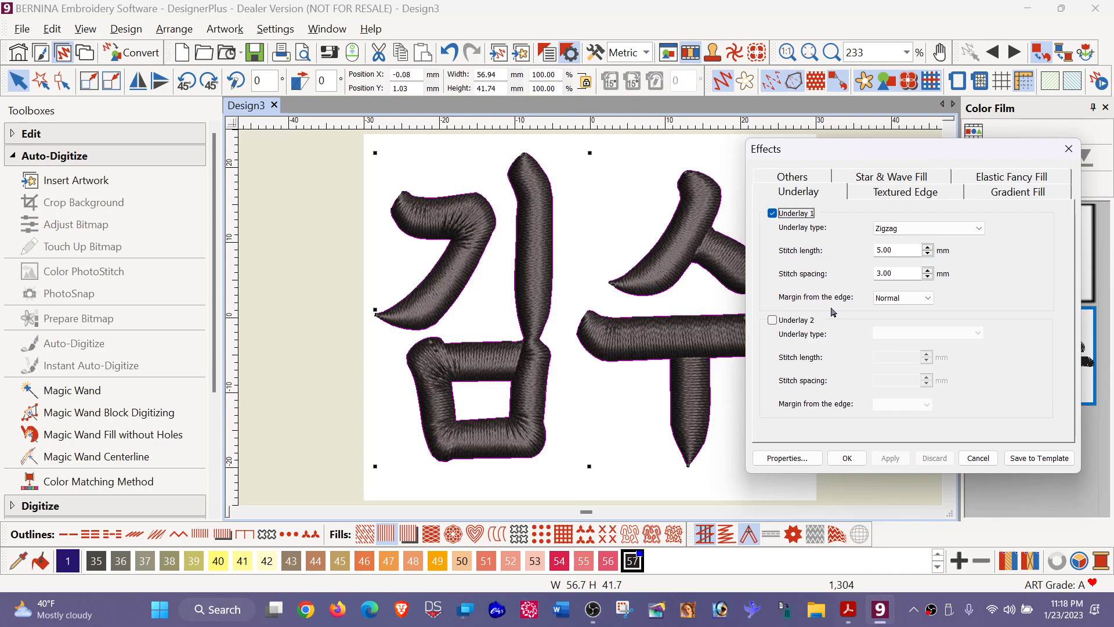
click(928, 299)
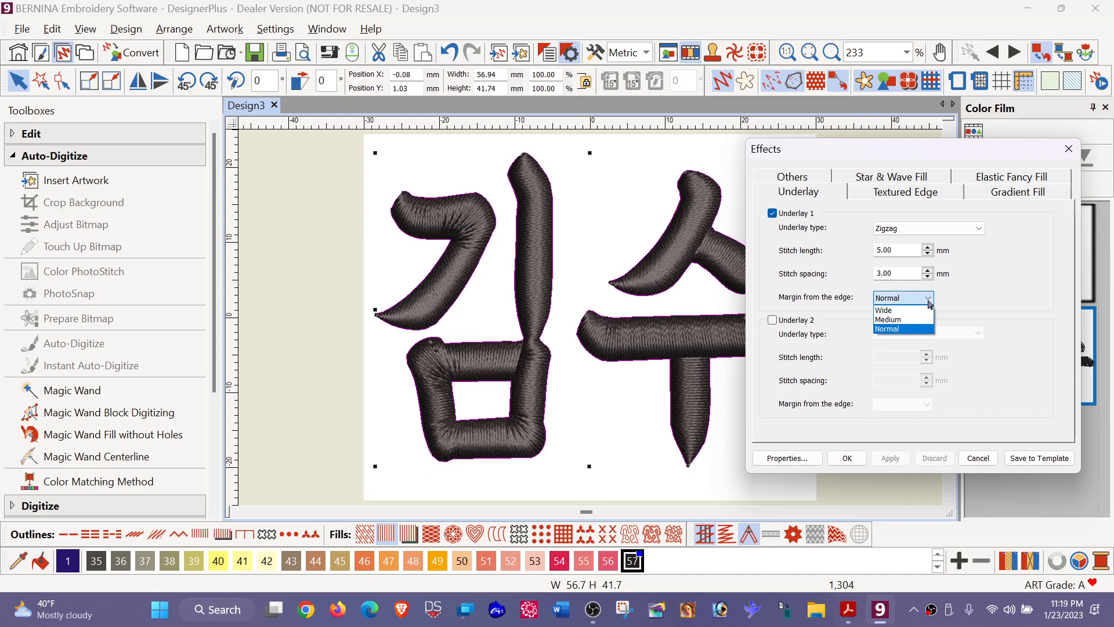
click(905, 319)
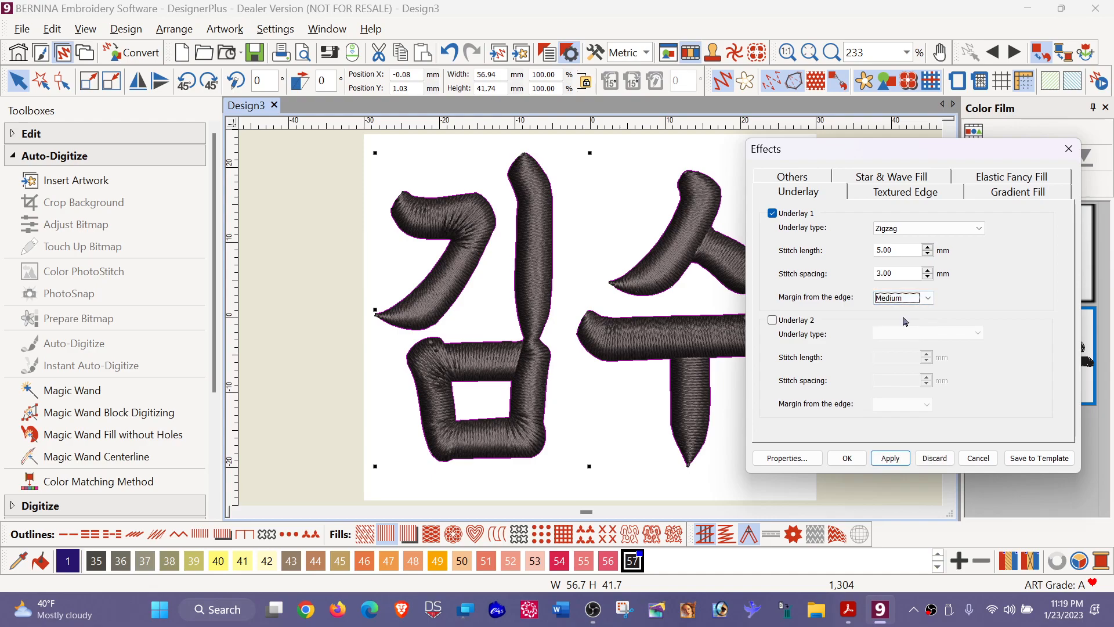
click(891, 458)
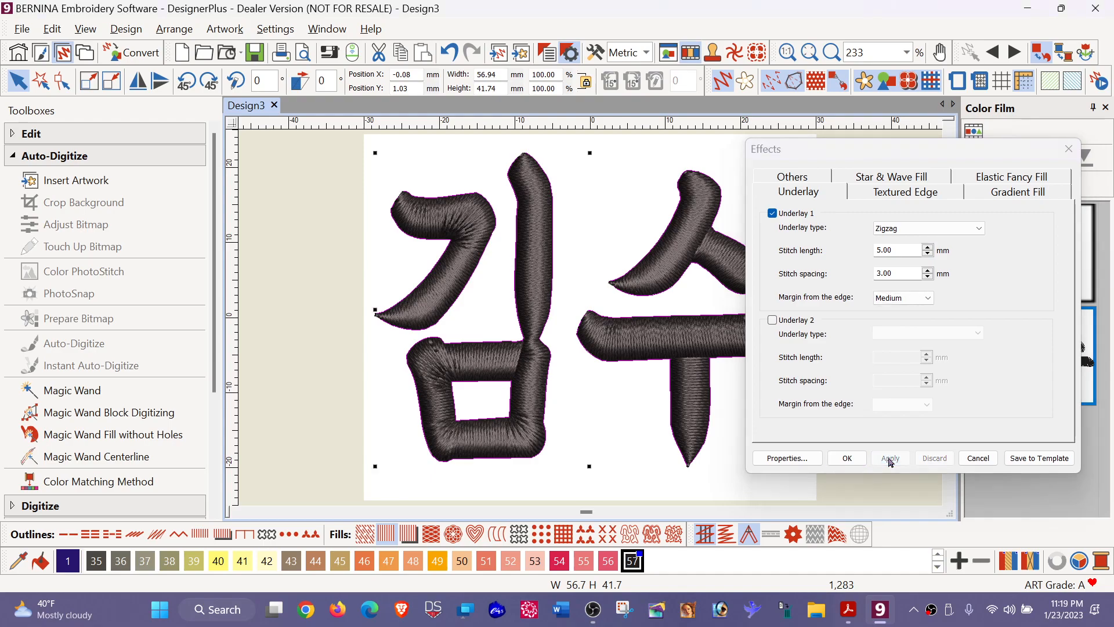
- Accept the effects settings and recolor the digitized lettering with thread color 16 from the palette
click(844, 458)
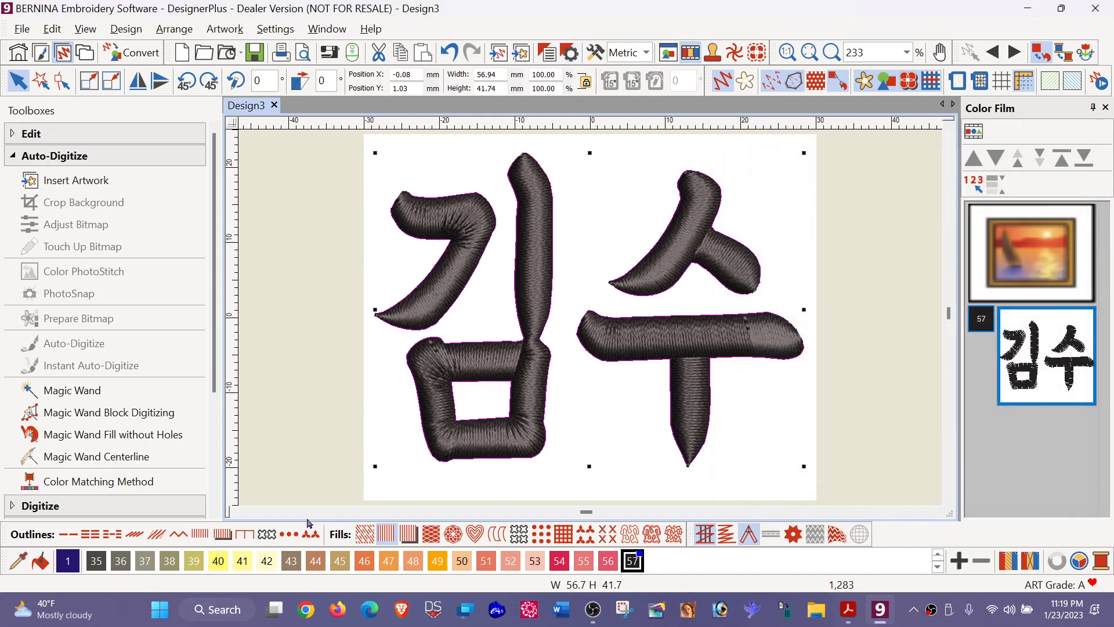
click(937, 556)
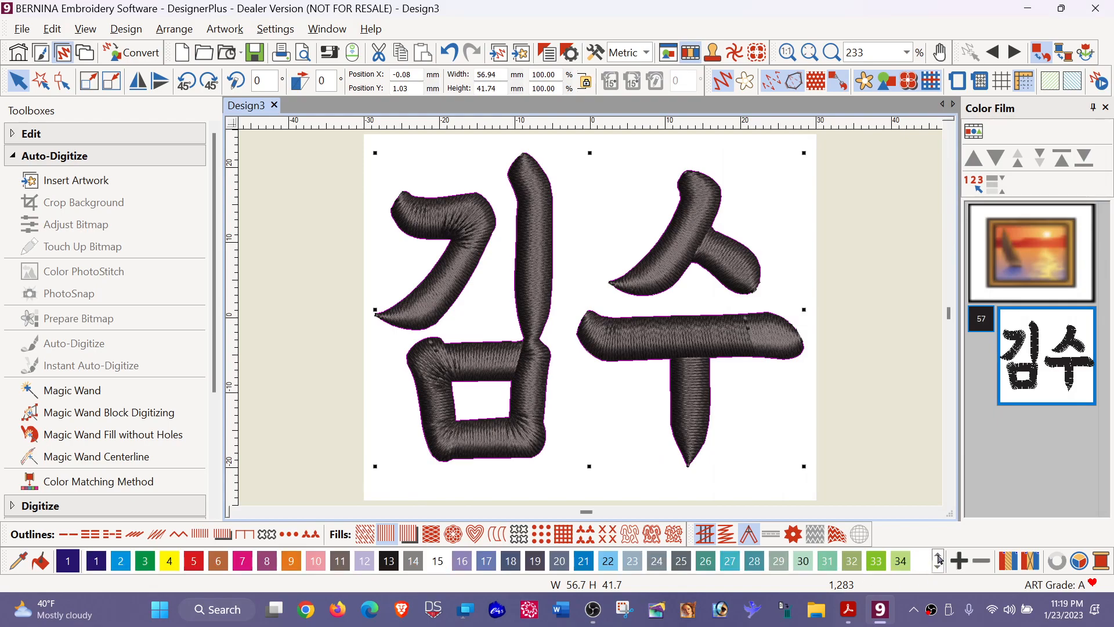
click(463, 561)
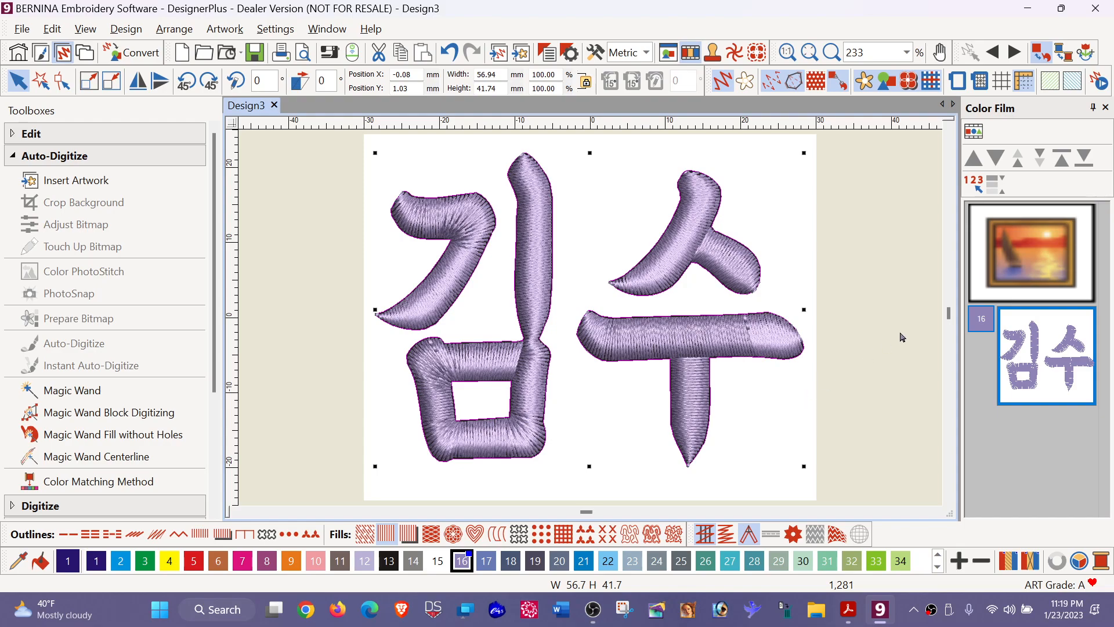
click(796, 227)
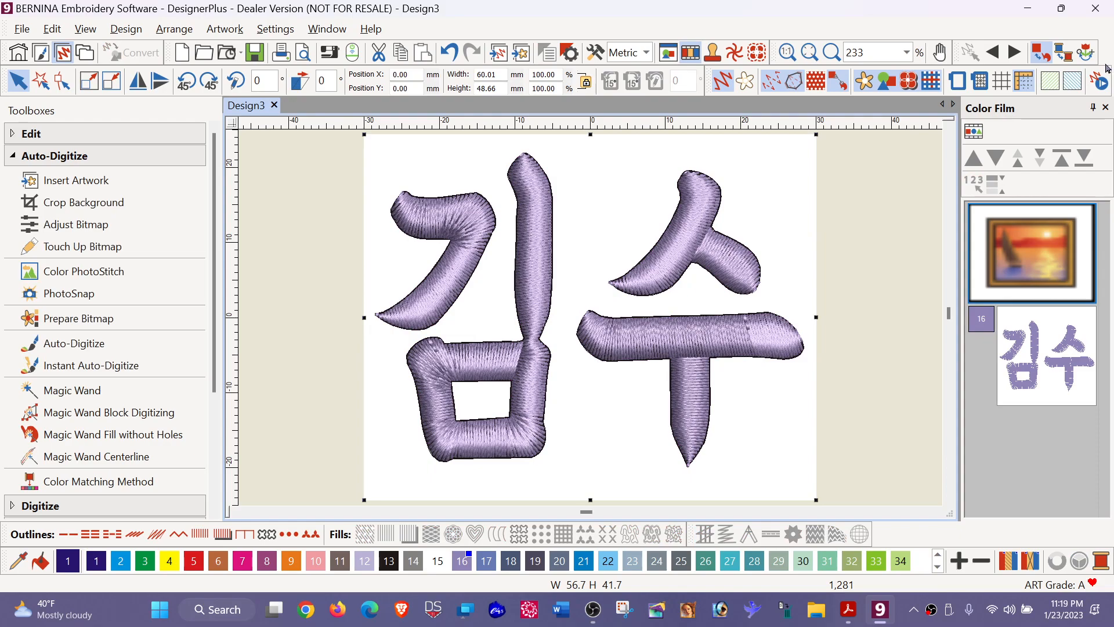
- Preview the stitch-out of the lettering in the stitch player, pausing partway to examine the zigzag underlay, and stop the playback
click(1102, 83)
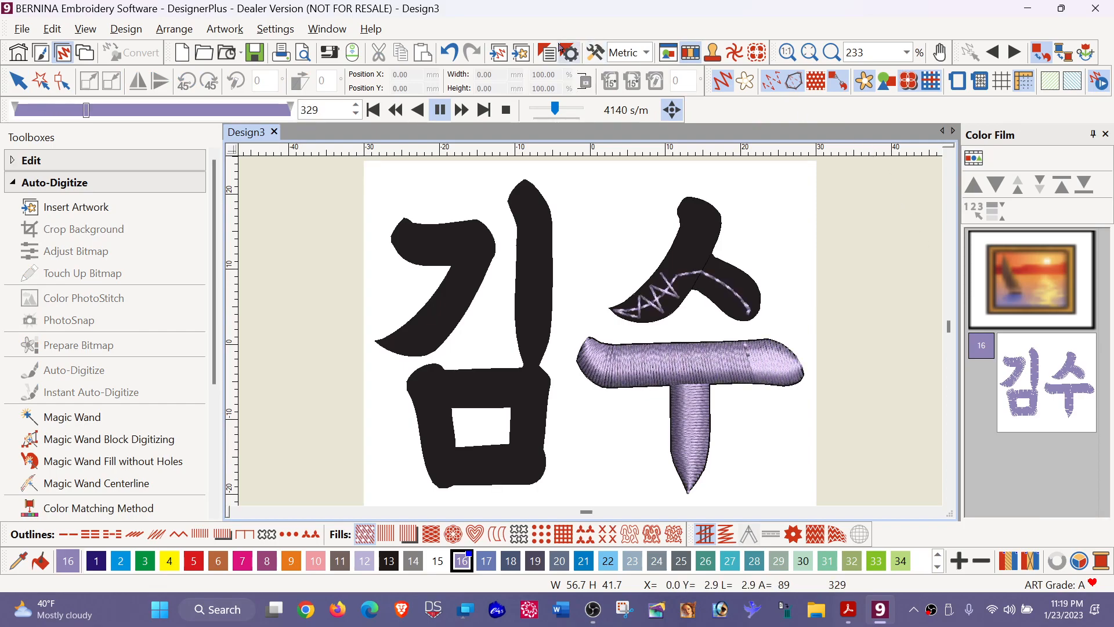
click(439, 110)
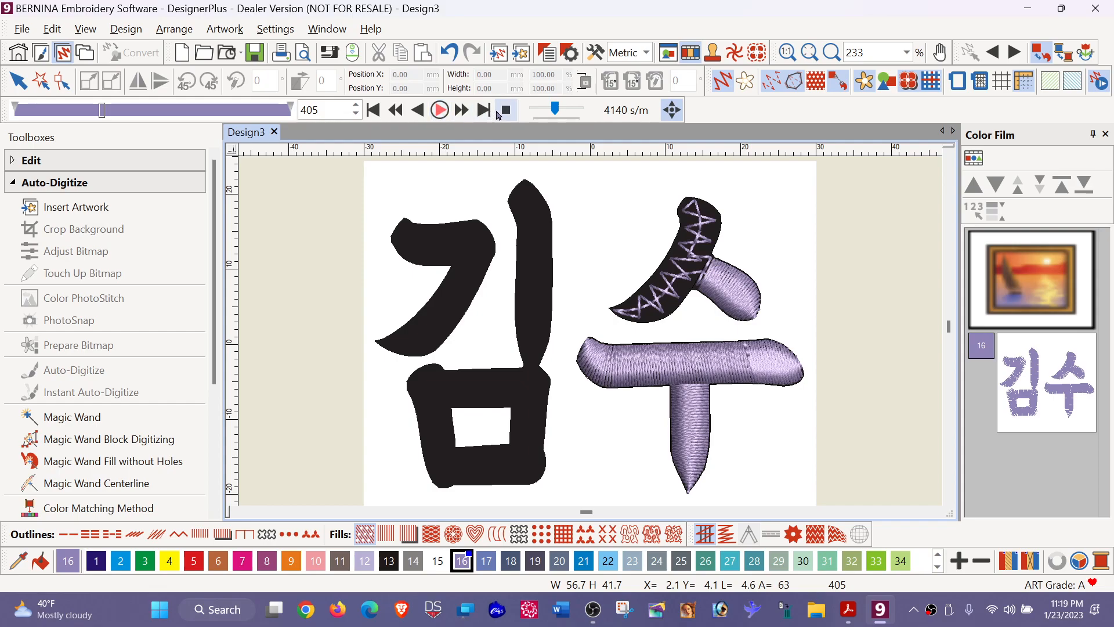
click(506, 109)
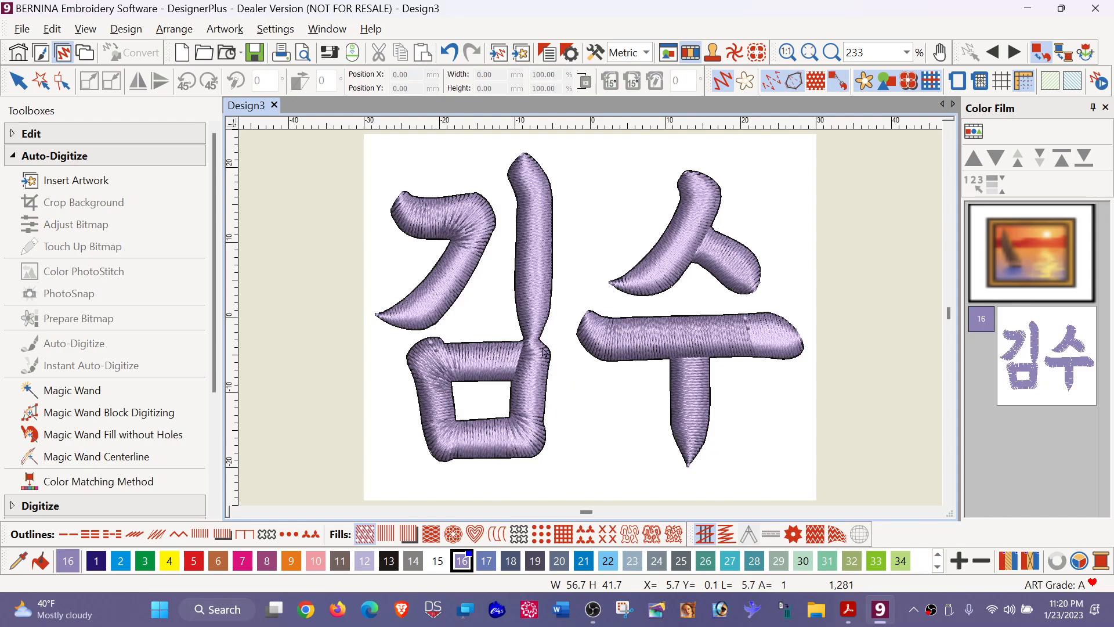
- Split the left character's joined object with the Knife, cutting horizontally where the vertical stroke meets the square shape
click(542, 303)
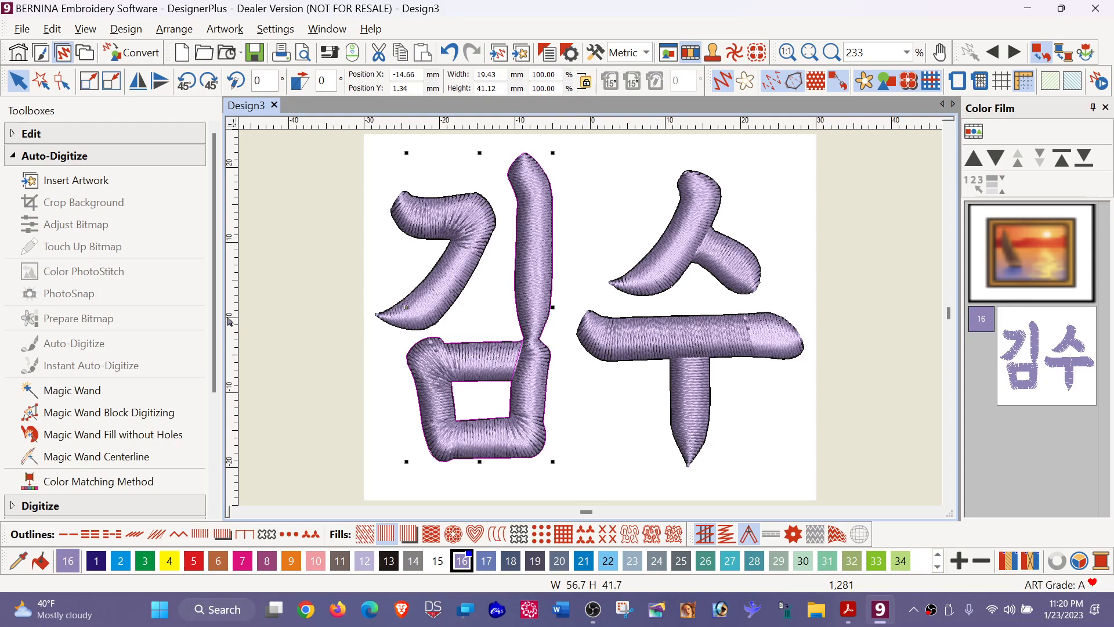
click(80, 133)
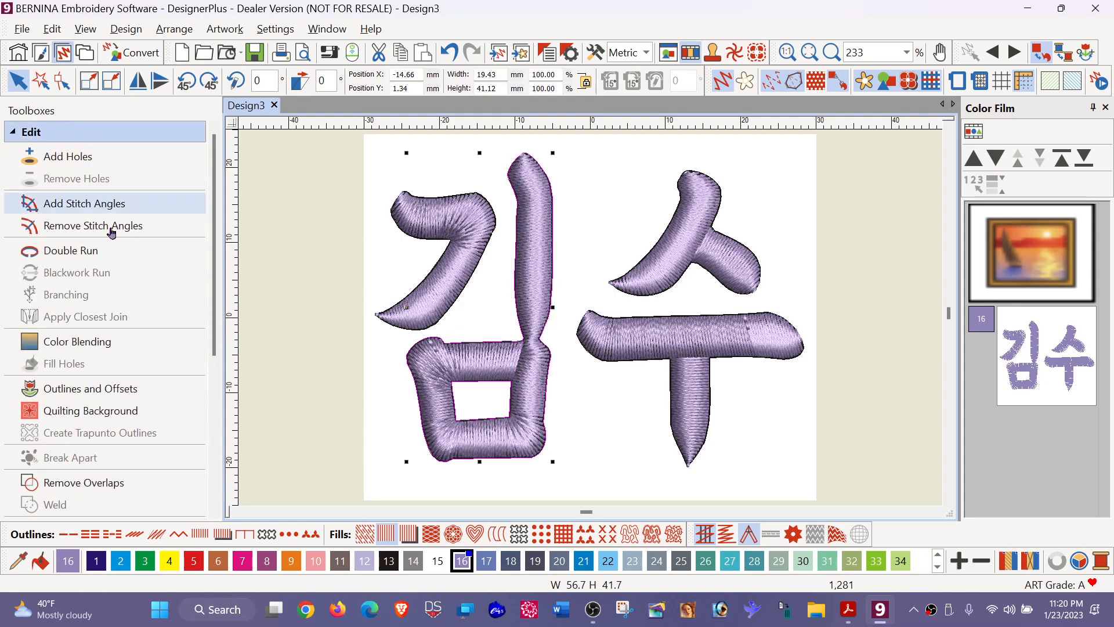
drag(214, 313, 218, 429)
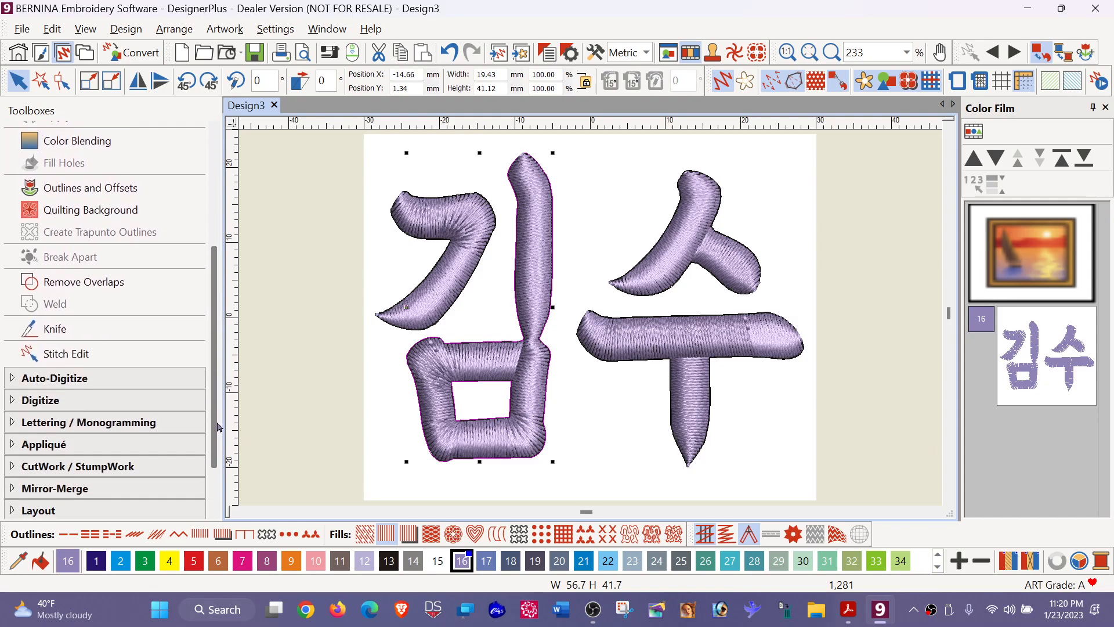
click(76, 335)
click(76, 335)
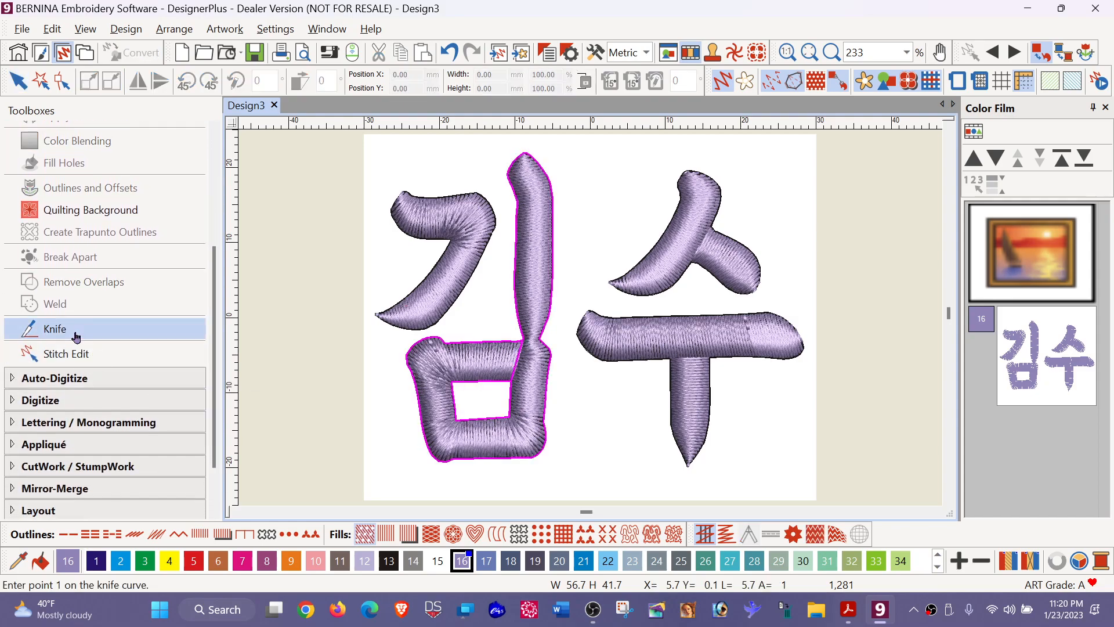
click(516, 335)
click(552, 336)
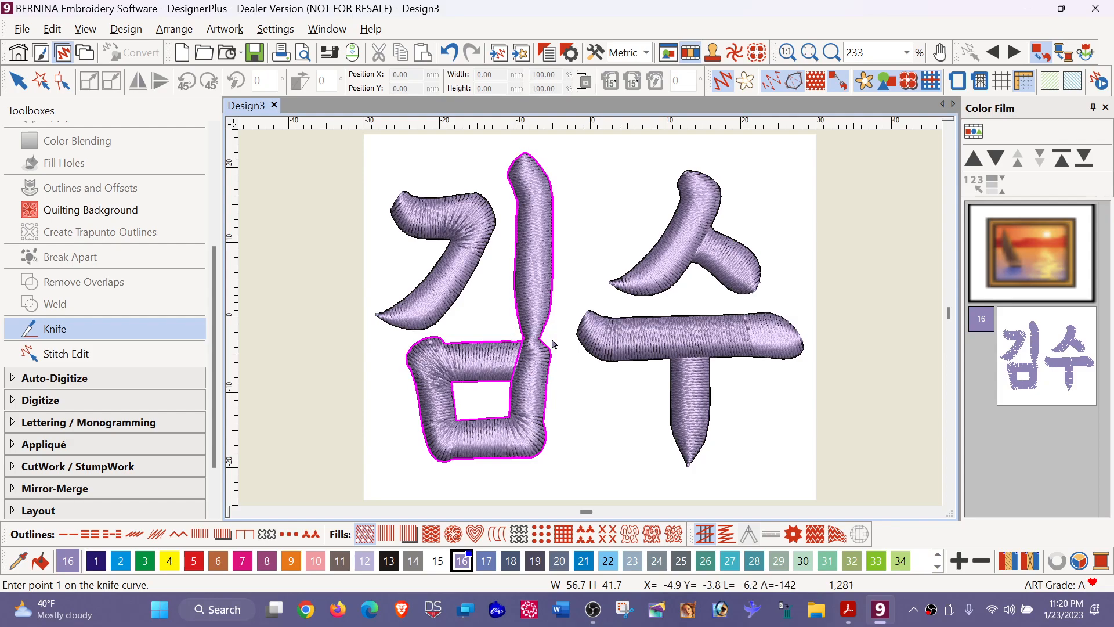
click(505, 338)
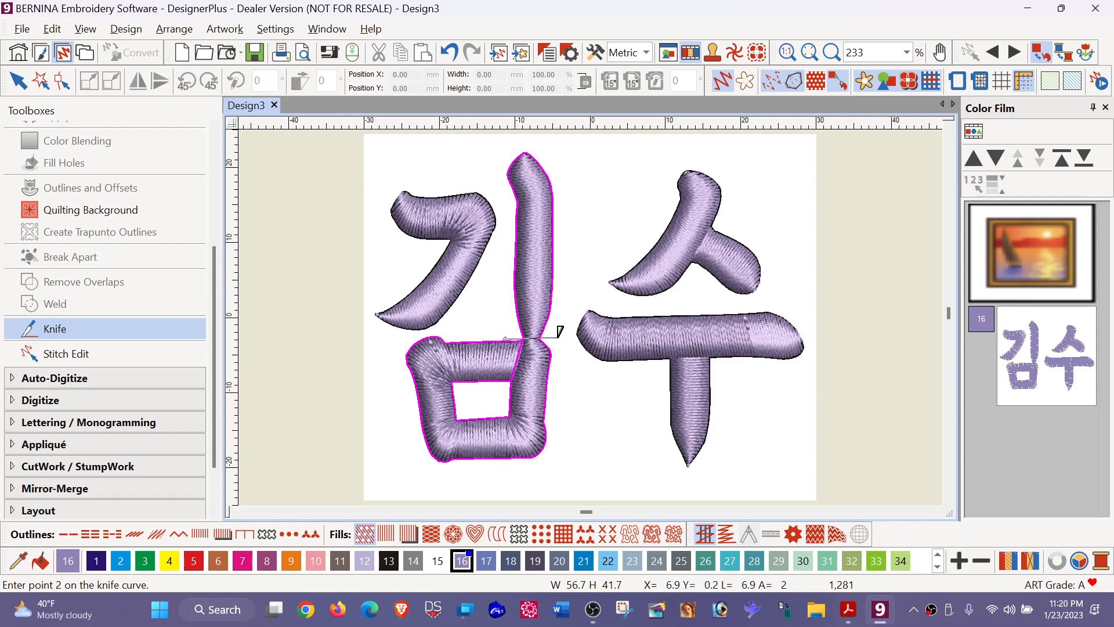
click(560, 332)
key(Return)
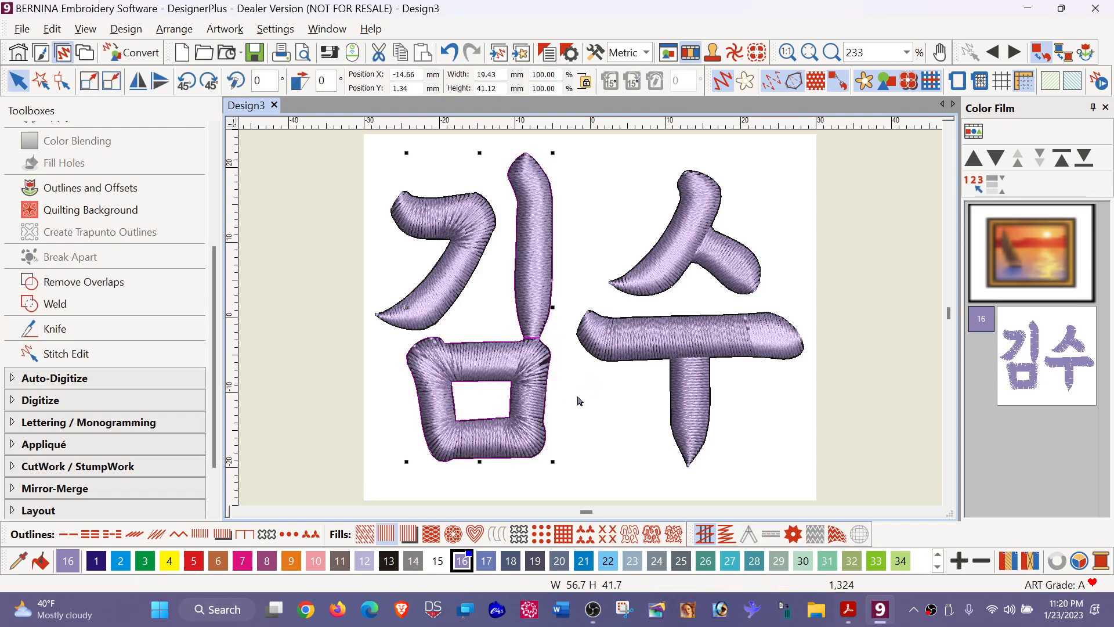
- Undo and redo the knife cut on the left character to compare the stitching before and after it
key(ctrl+a)
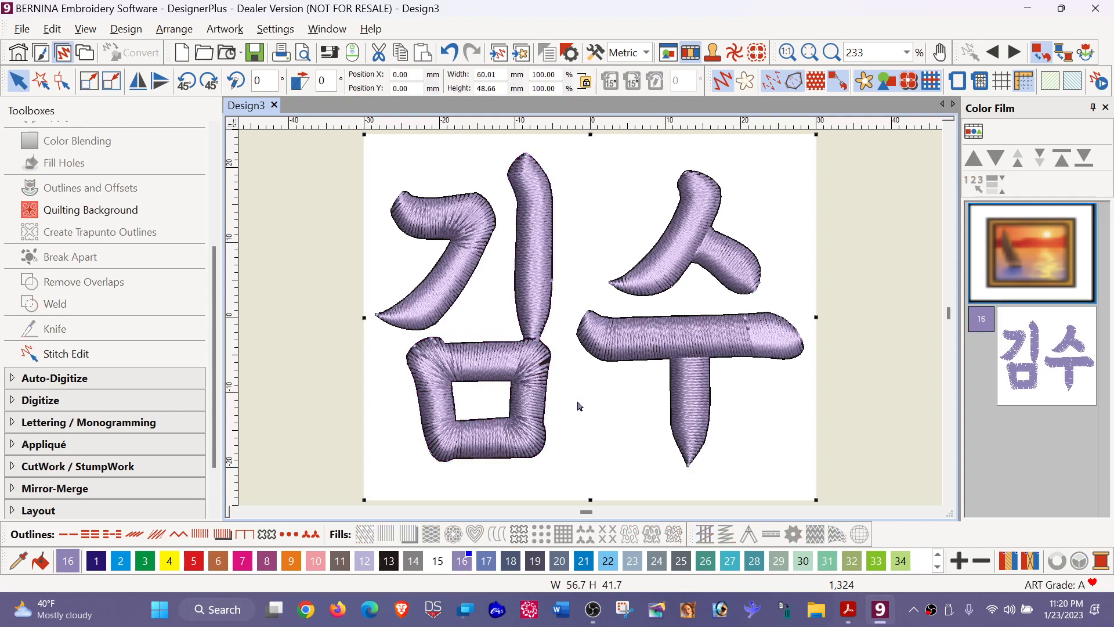
click(538, 390)
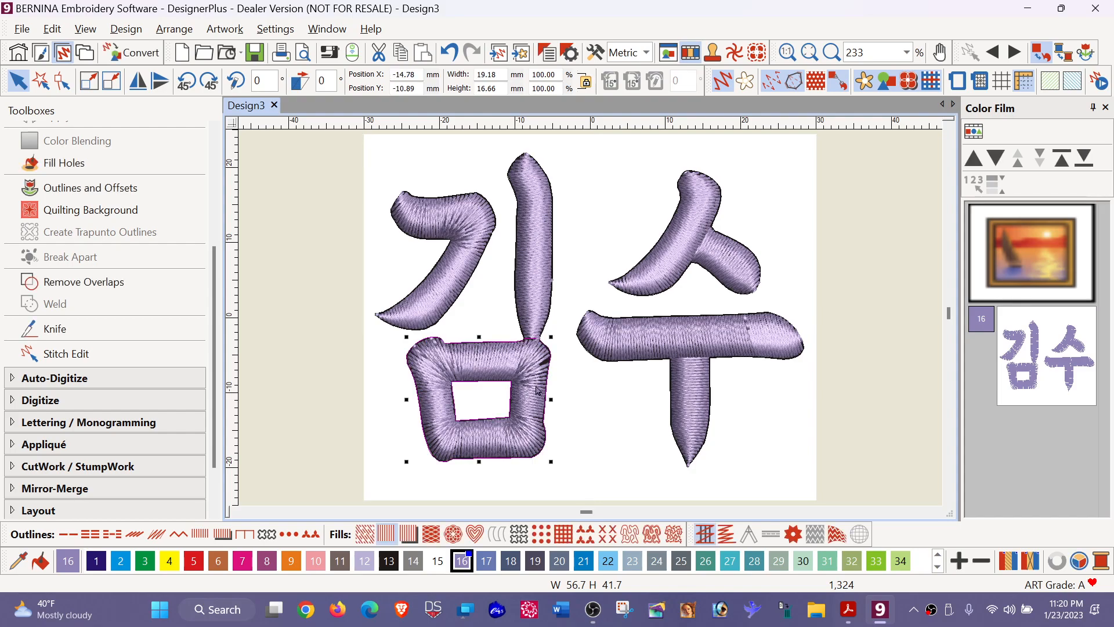
click(448, 54)
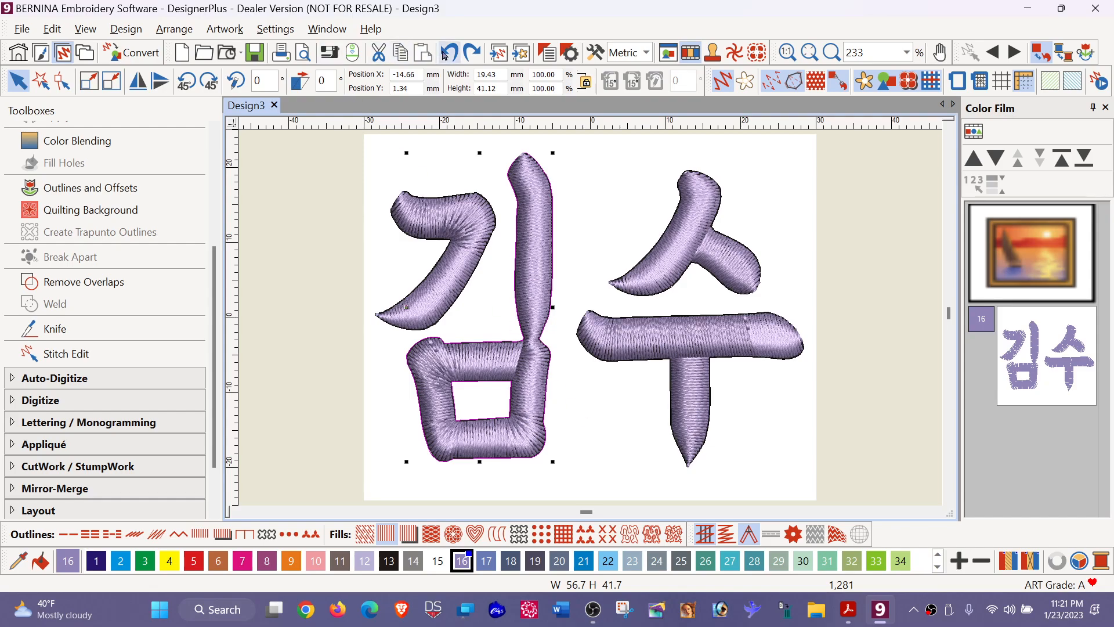
click(471, 53)
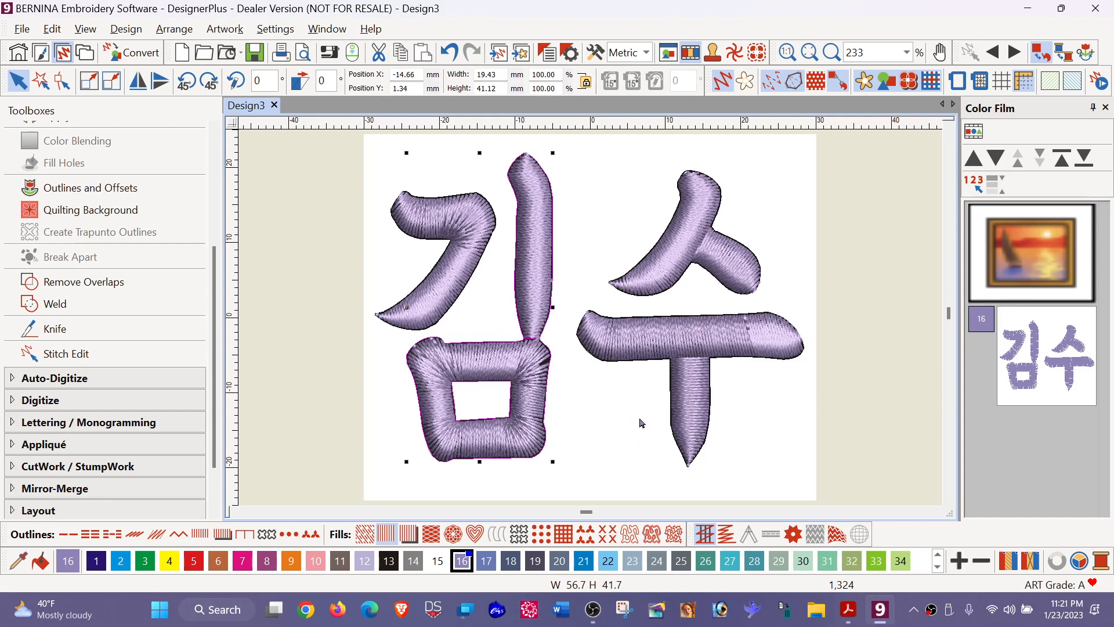
- Try removing the stitch angles from the separated square shape of the left character, and undo the removal
key(ctrl+a)
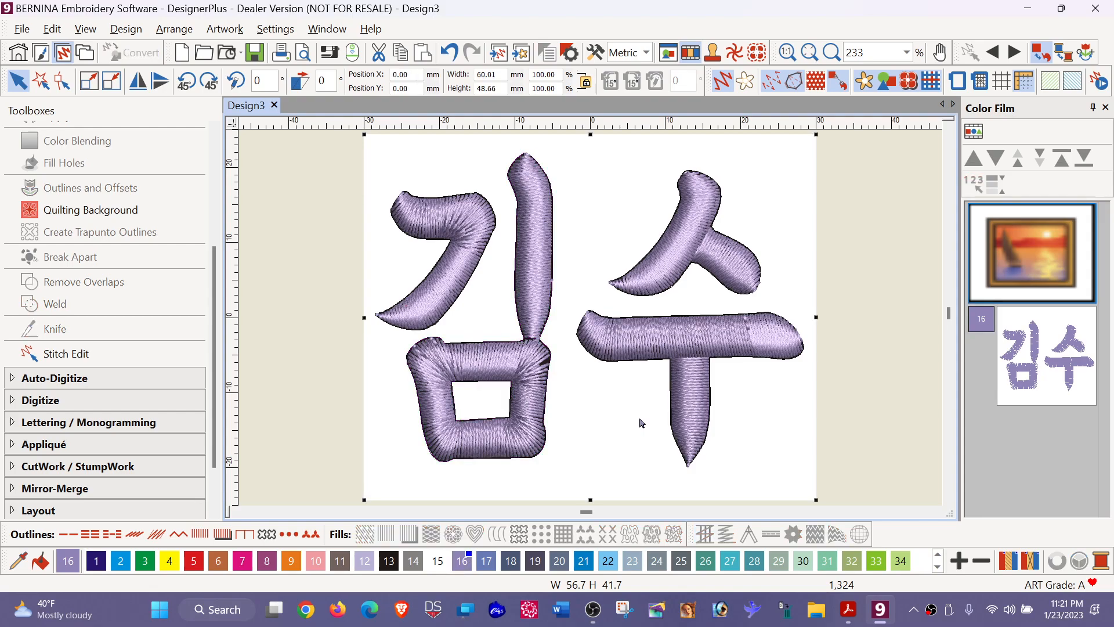
click(518, 425)
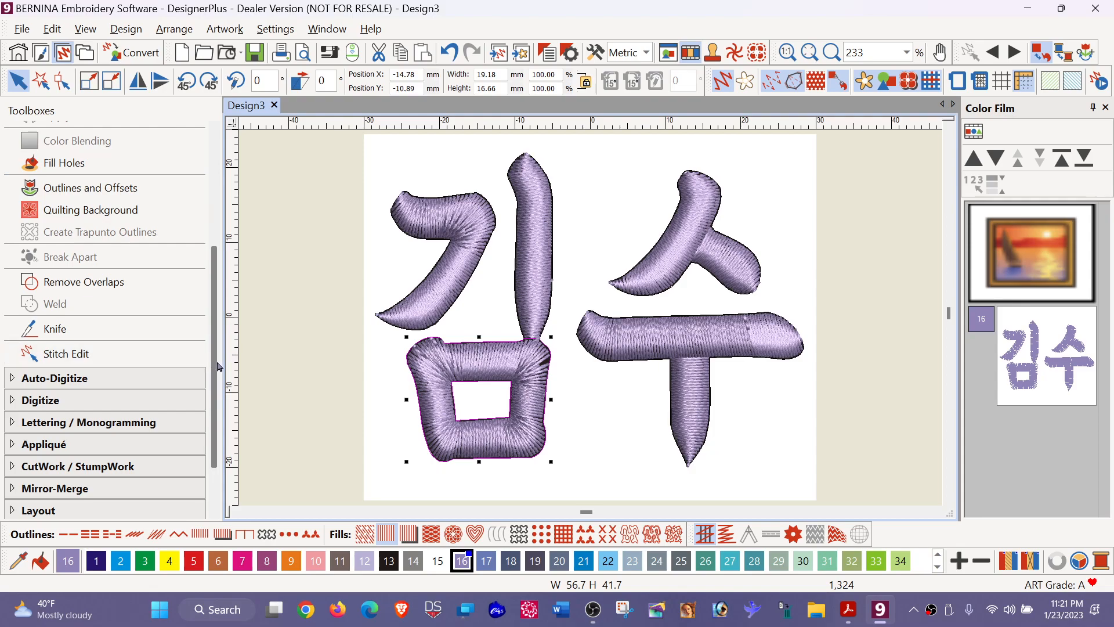
drag(213, 365, 211, 212)
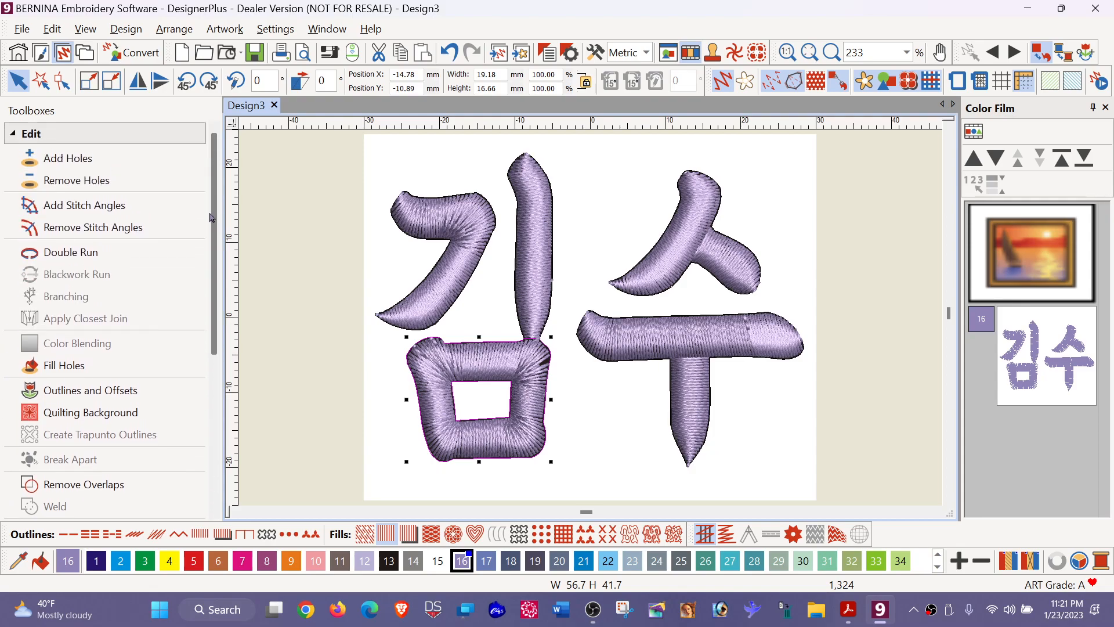
click(128, 228)
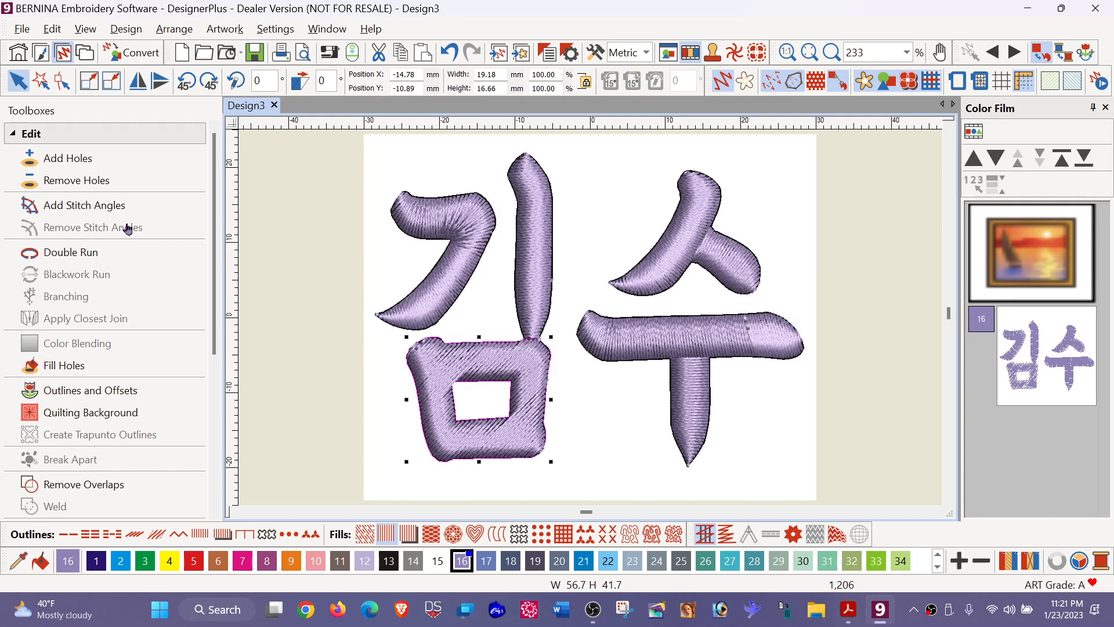
click(100, 206)
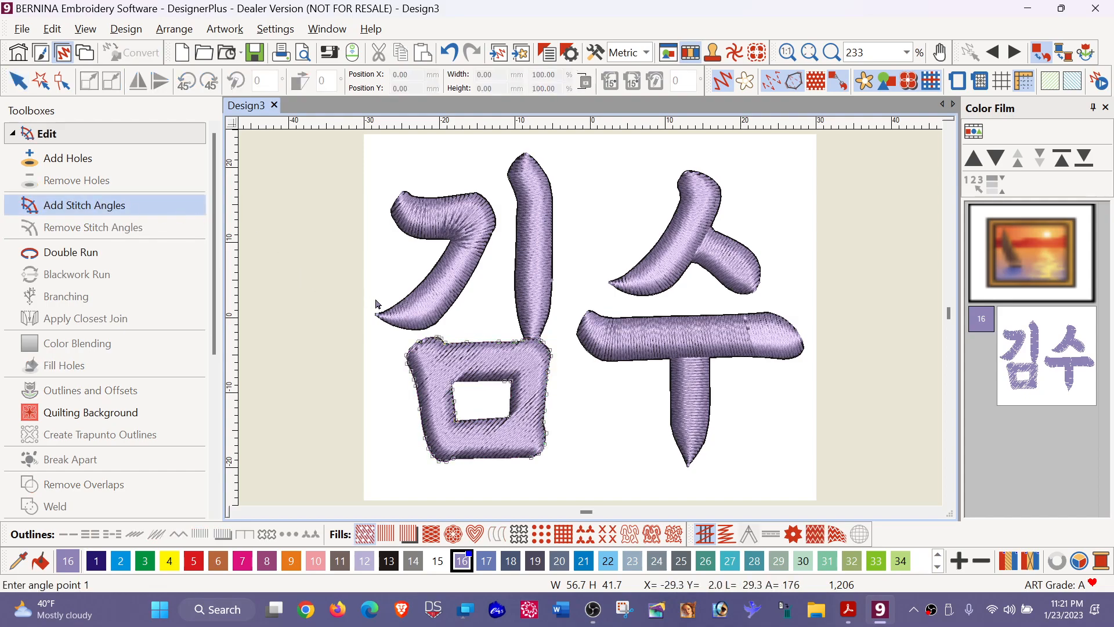
click(447, 57)
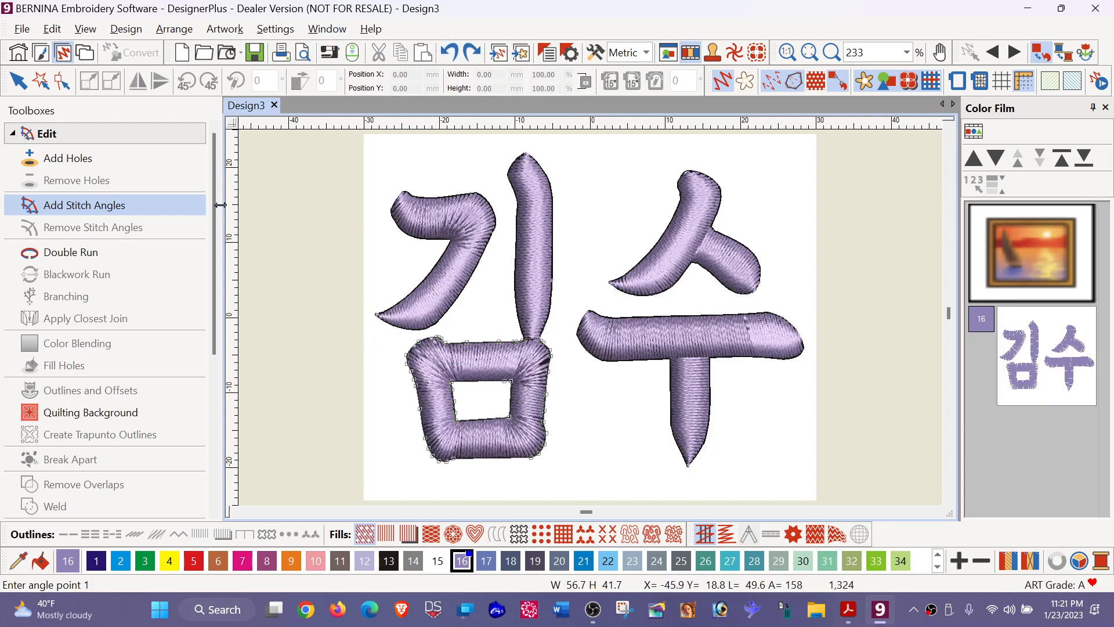
- Show the reshape points of the square shape and remove all its automatic stitch angles
click(65, 82)
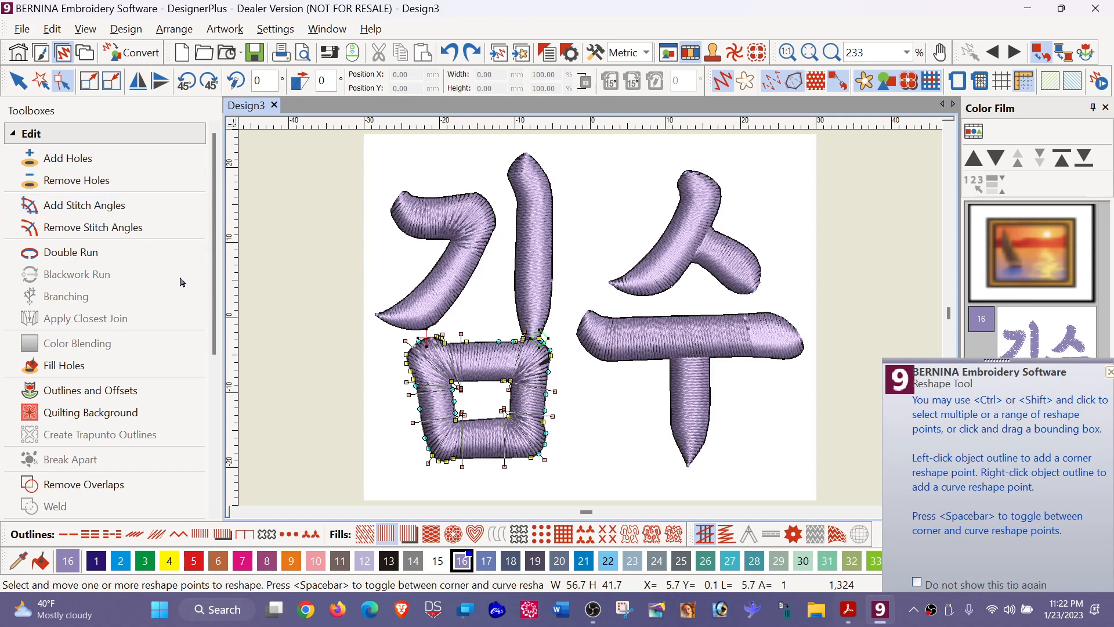
click(92, 228)
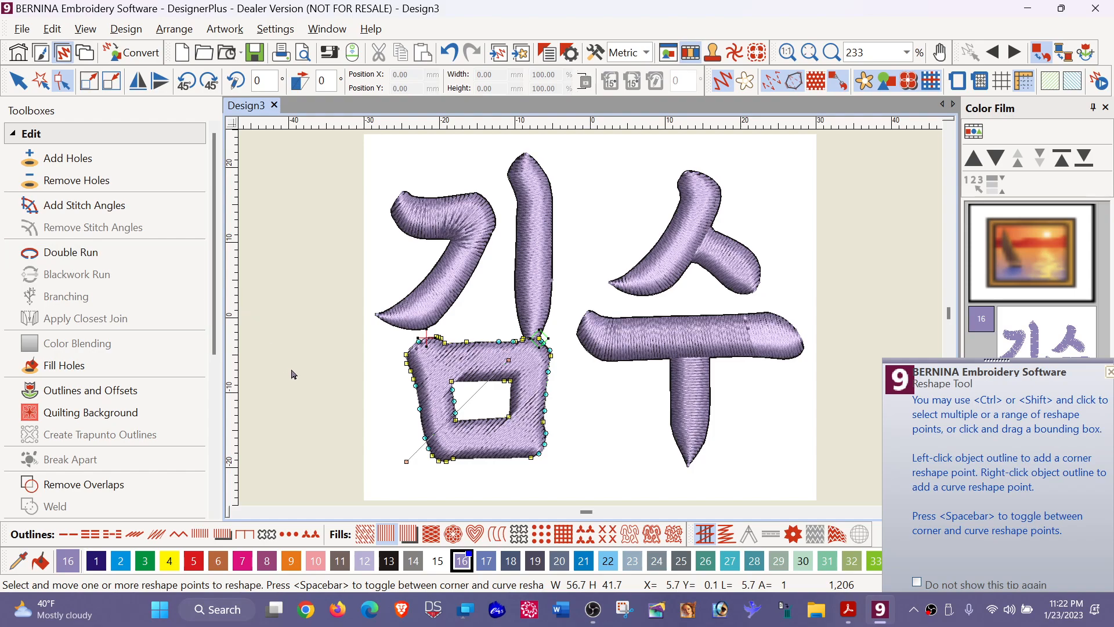
click(406, 462)
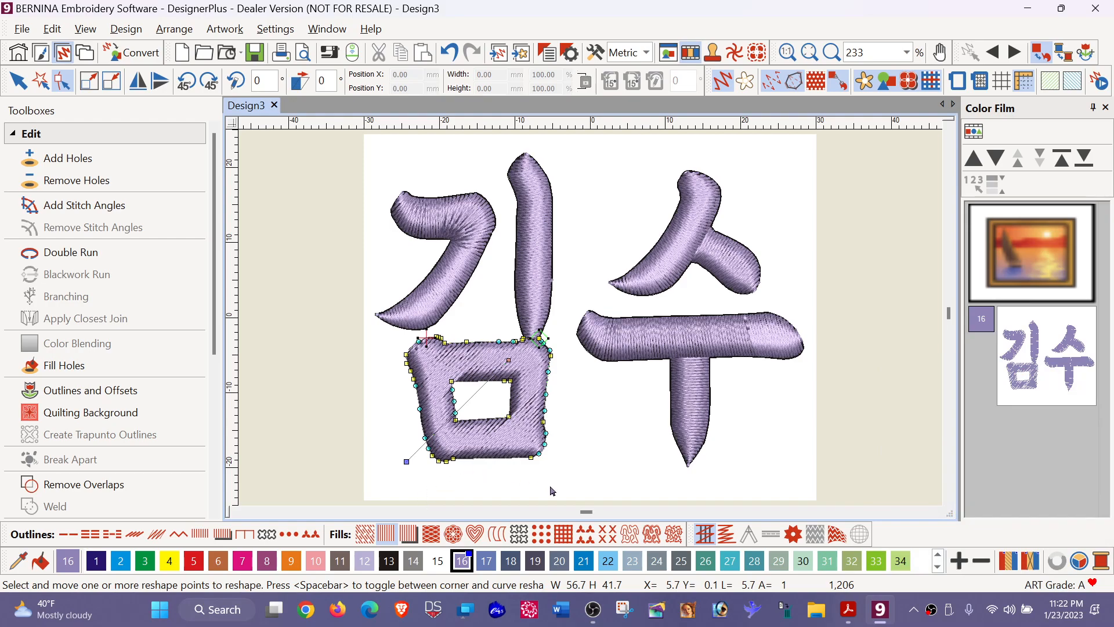
- Add a near-vertical stitch angle of about 93° through the middle of the square shape
click(88, 207)
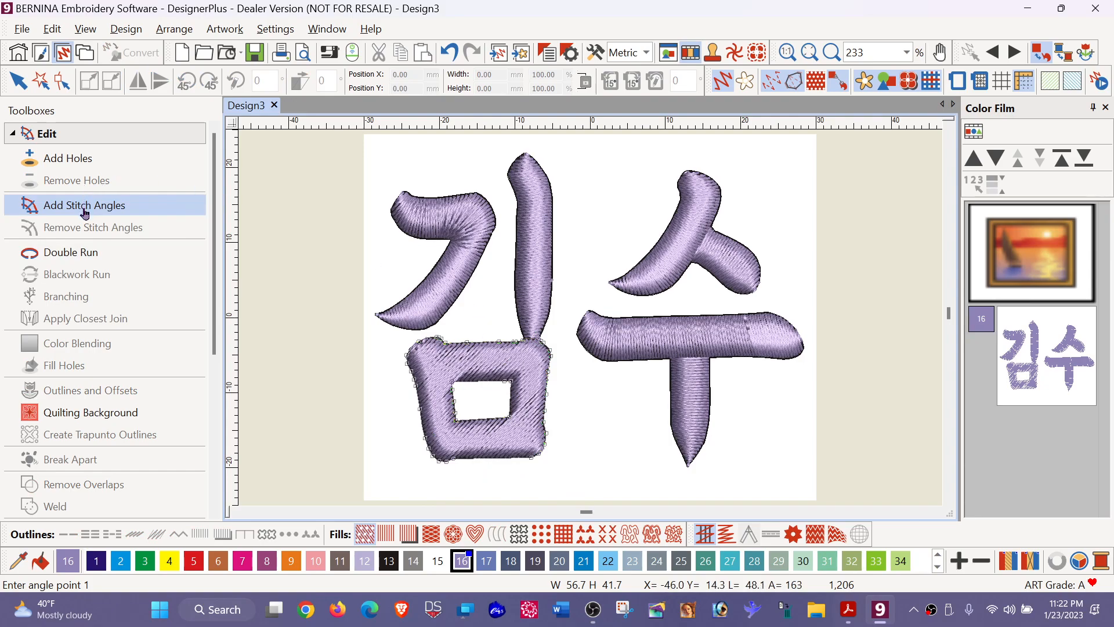
click(477, 311)
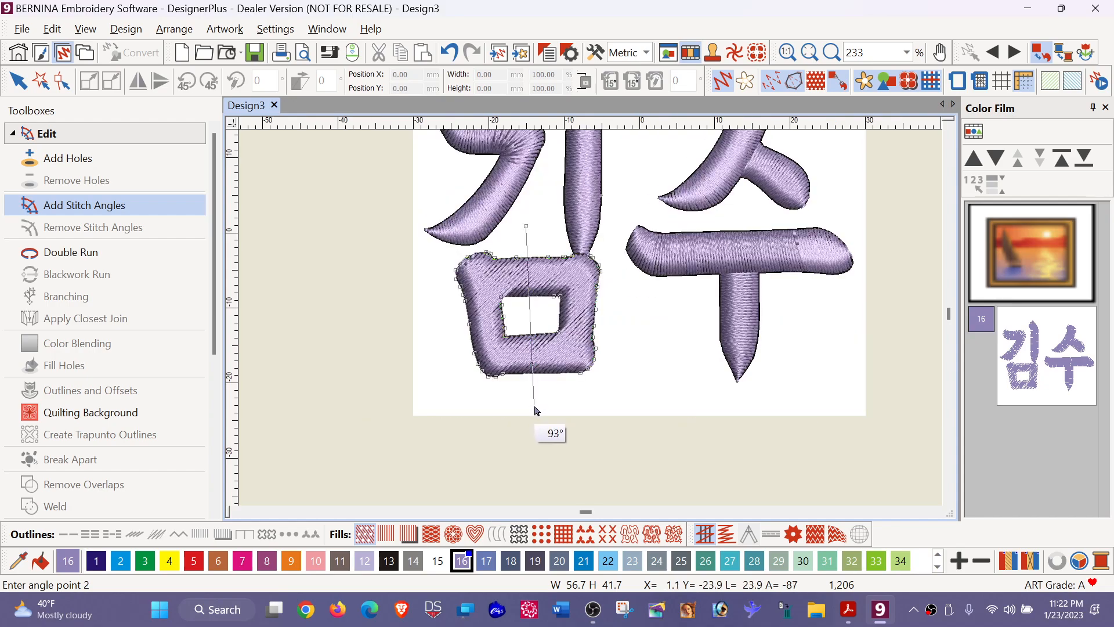
click(535, 410)
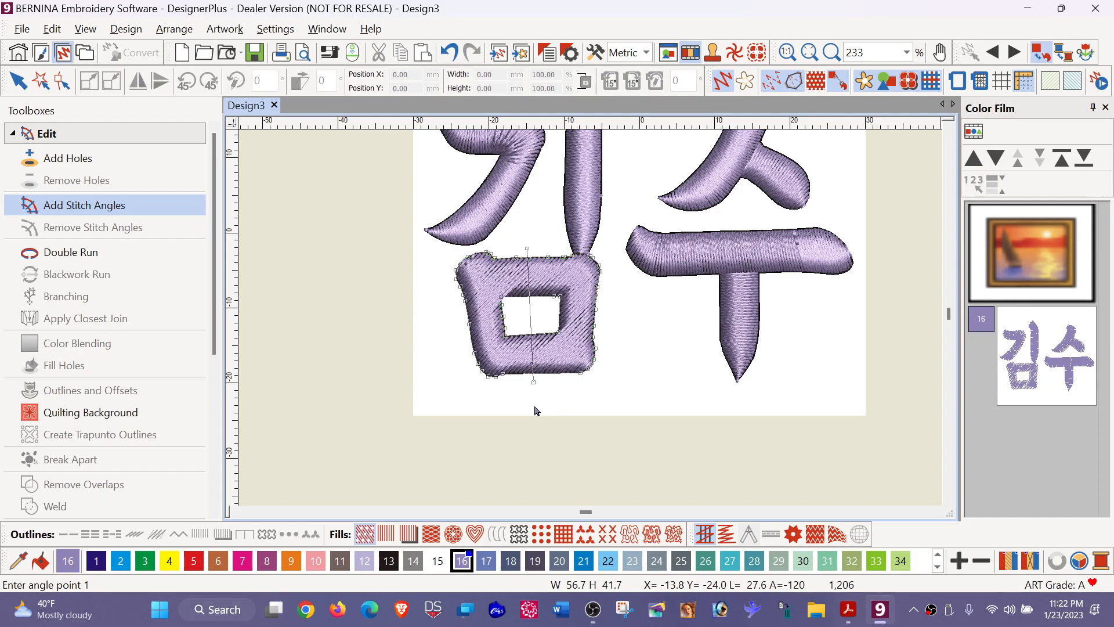
key(Return)
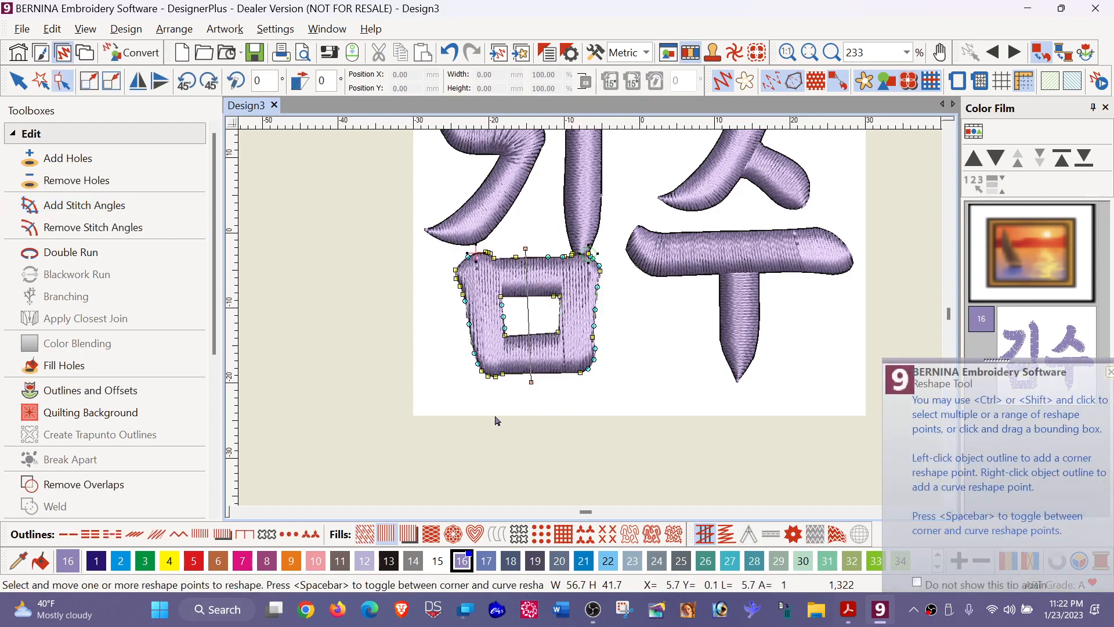
- Add a horizontal stitch angle of about 0° across both sides of the square shape
click(134, 206)
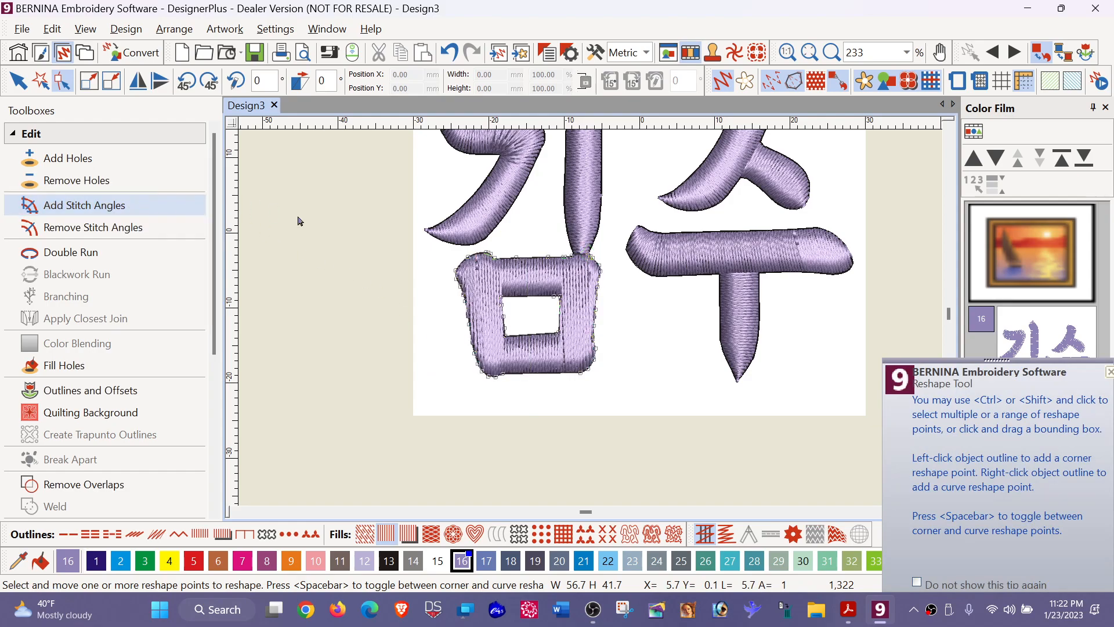
click(447, 316)
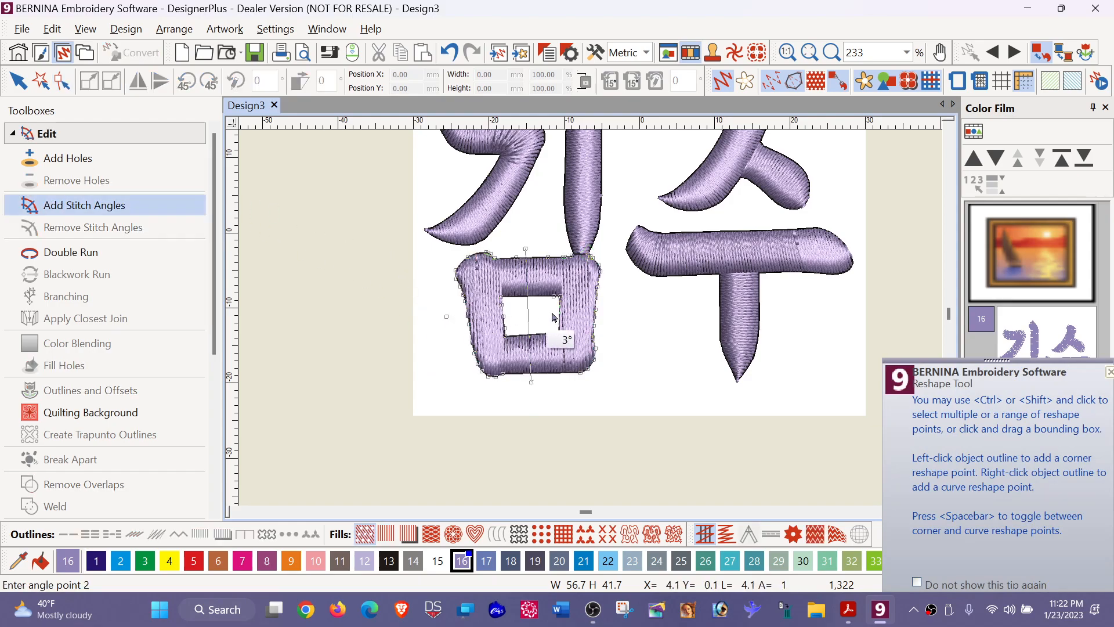
click(630, 318)
key(Return)
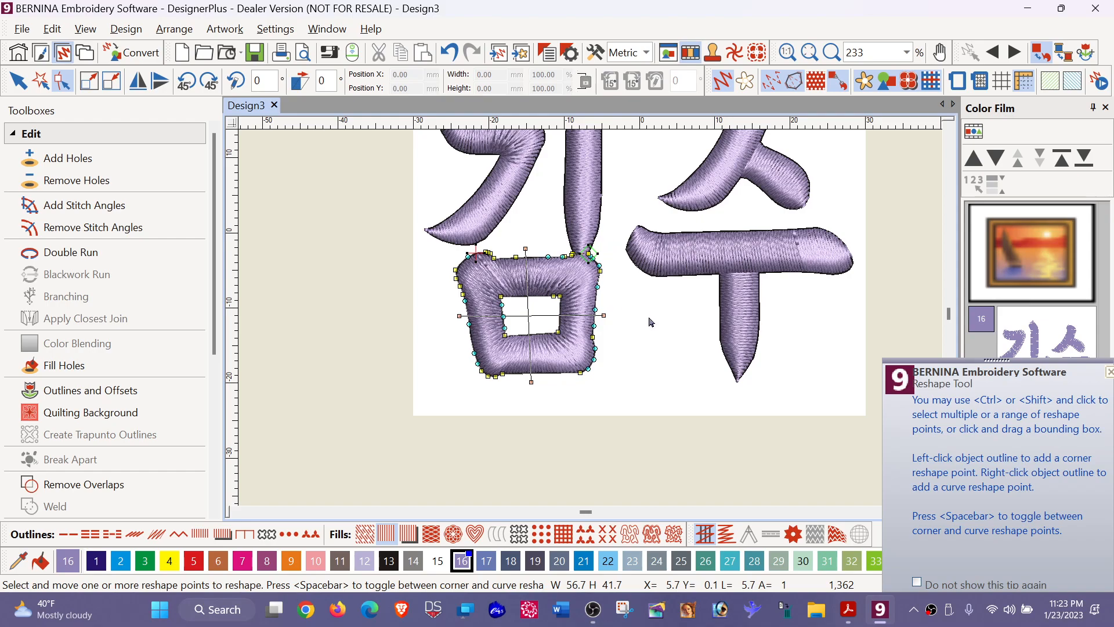
- Finish reshaping the square shape of the left character and clear the selection
key(Escape)
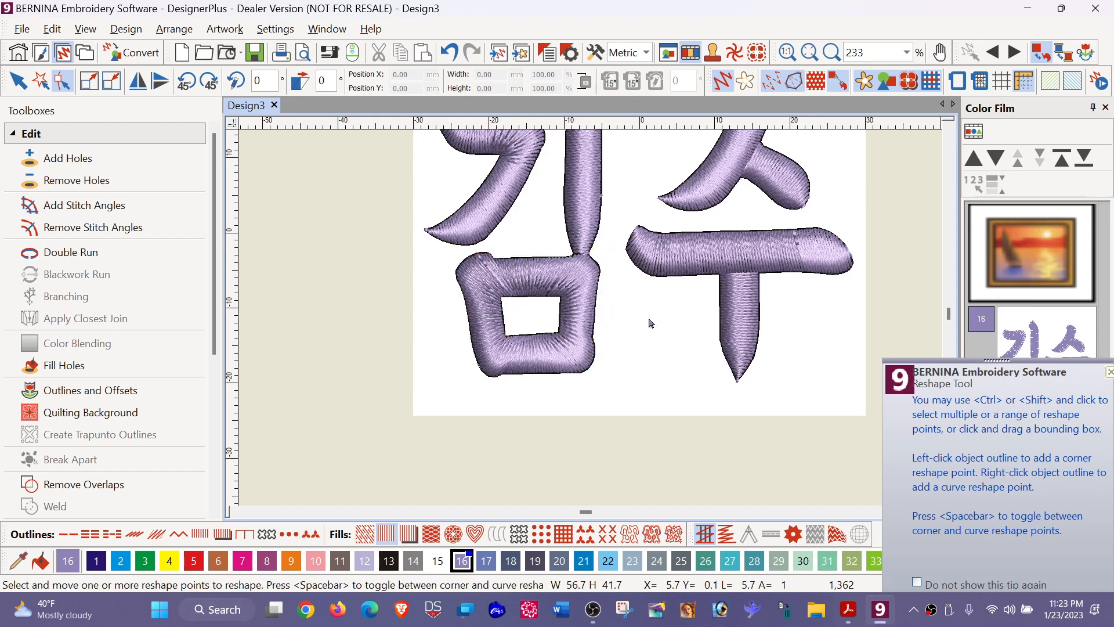
key(Escape)
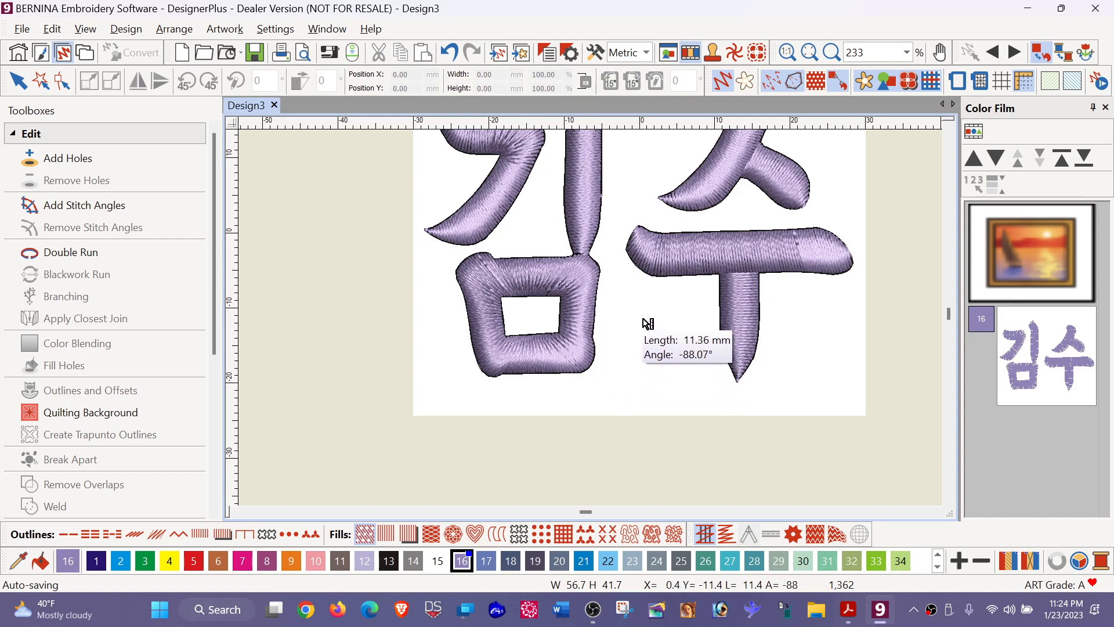
- Measure the diagonal distance from the inner to the outer lower-right corner of the square shape
click(558, 334)
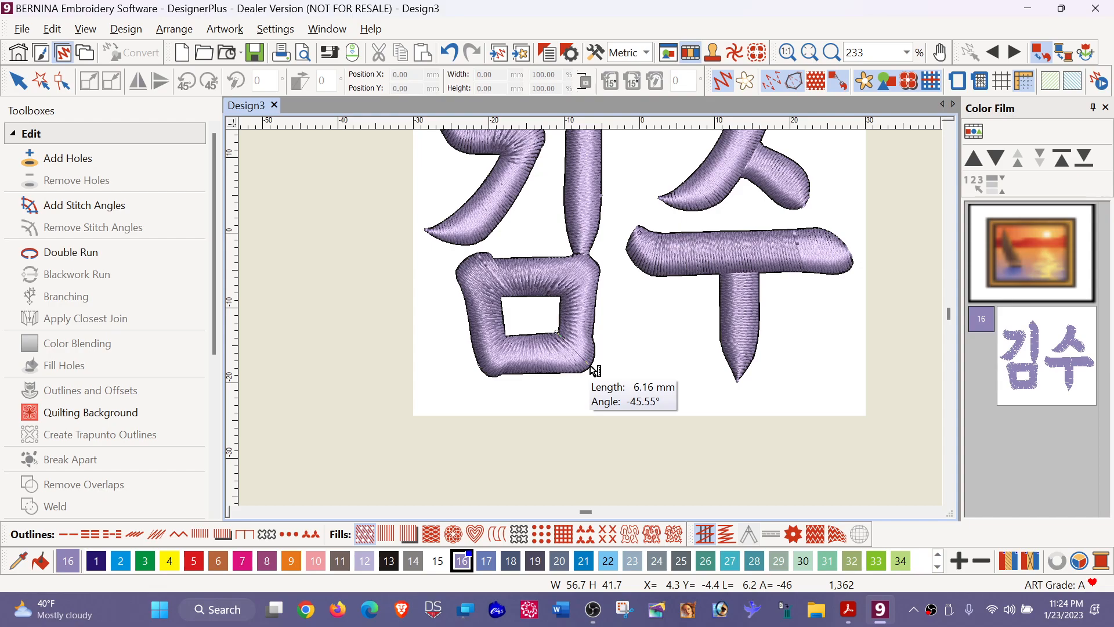
key(Escape)
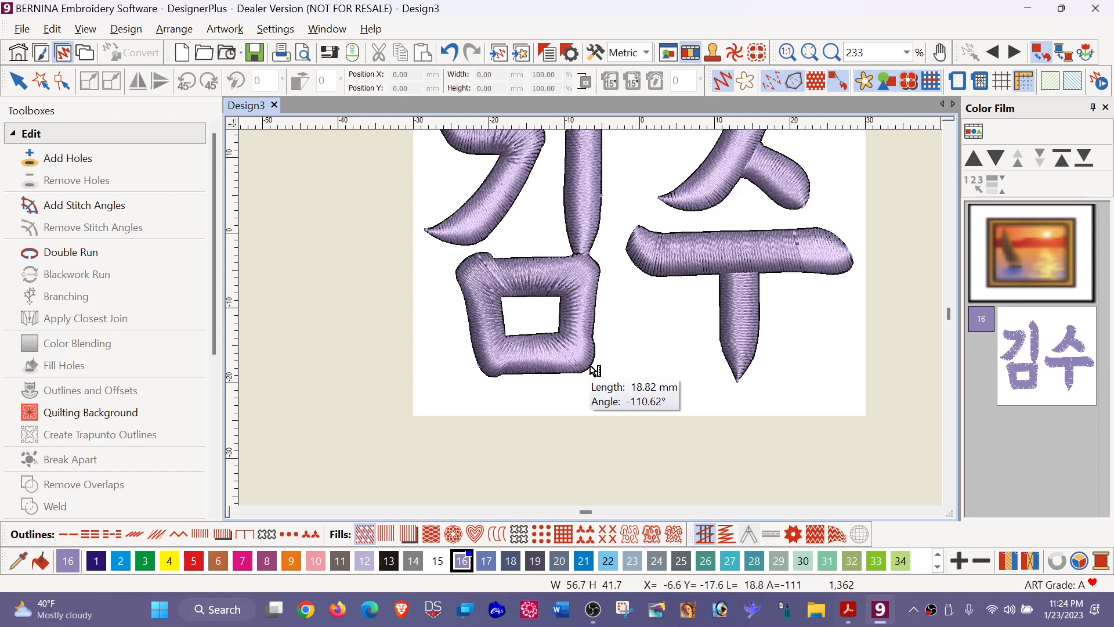
key(Escape)
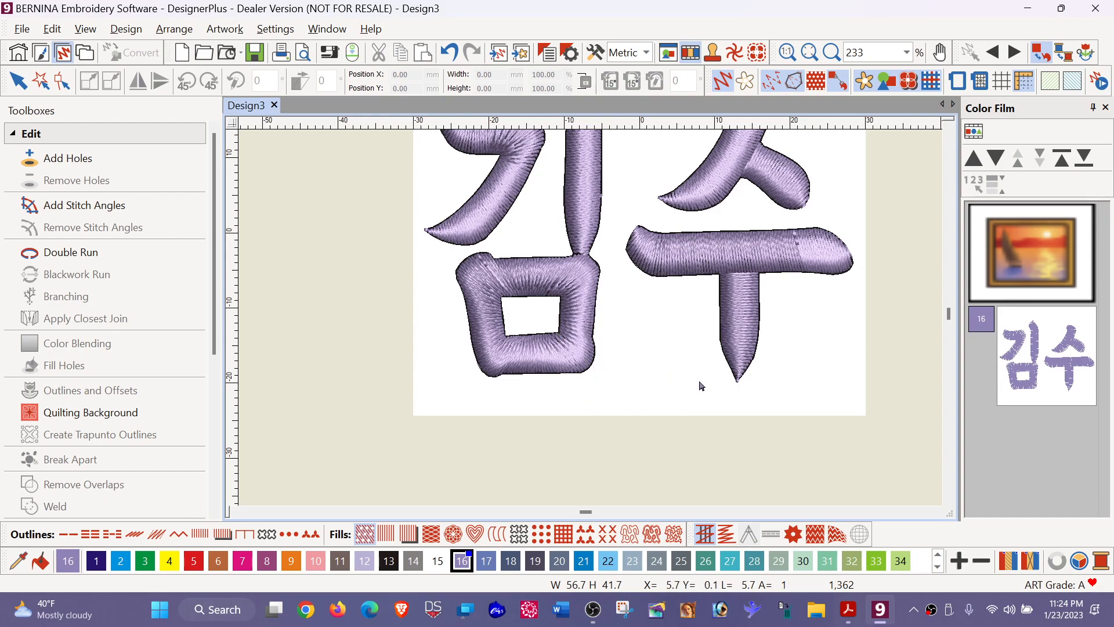
- Open the stitch player with the whole lettering in view, and display the design at 100% size
key(0)
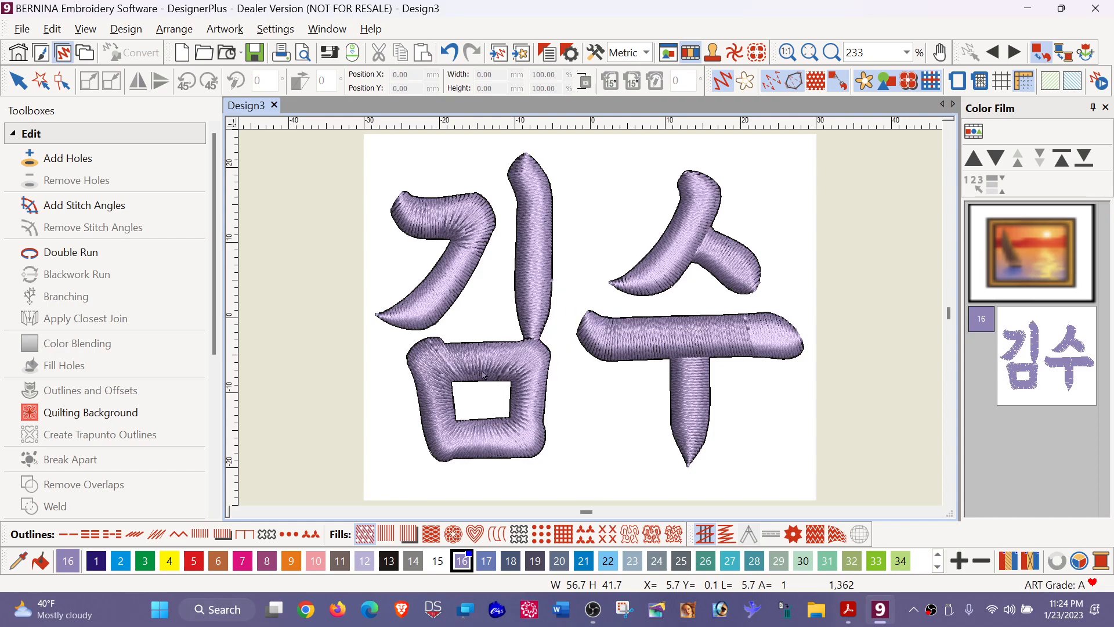
click(1102, 82)
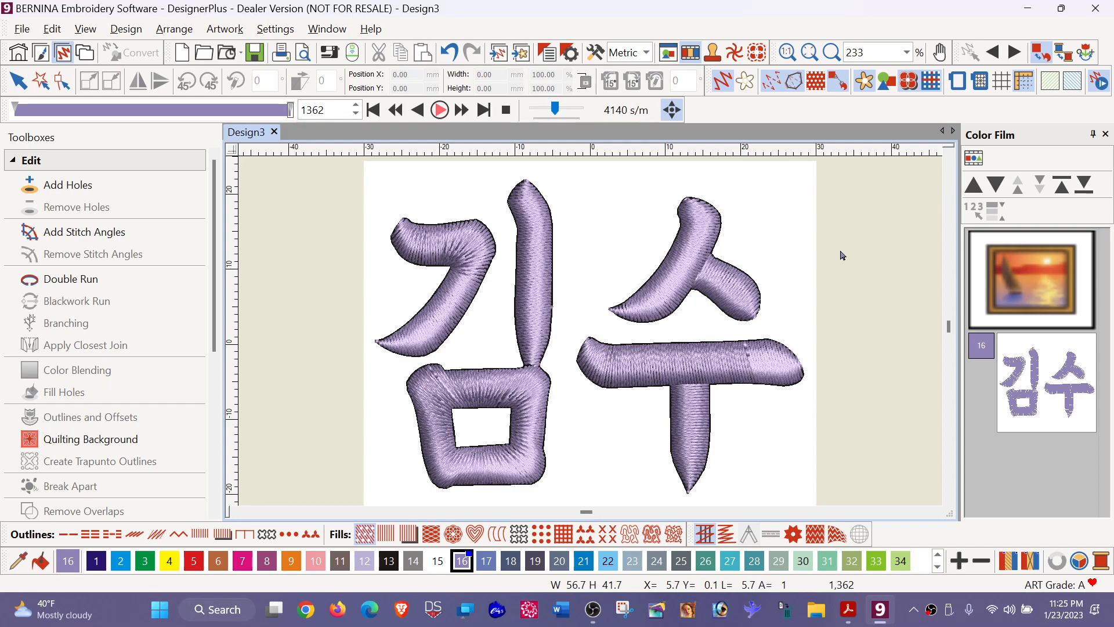
key(1)
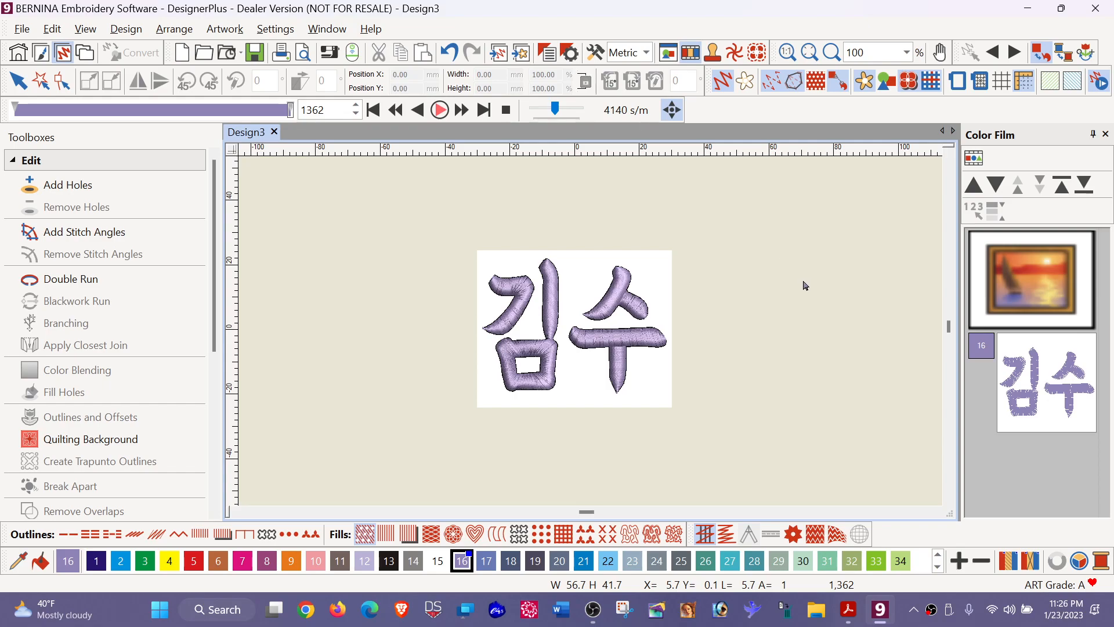
click(593, 609)
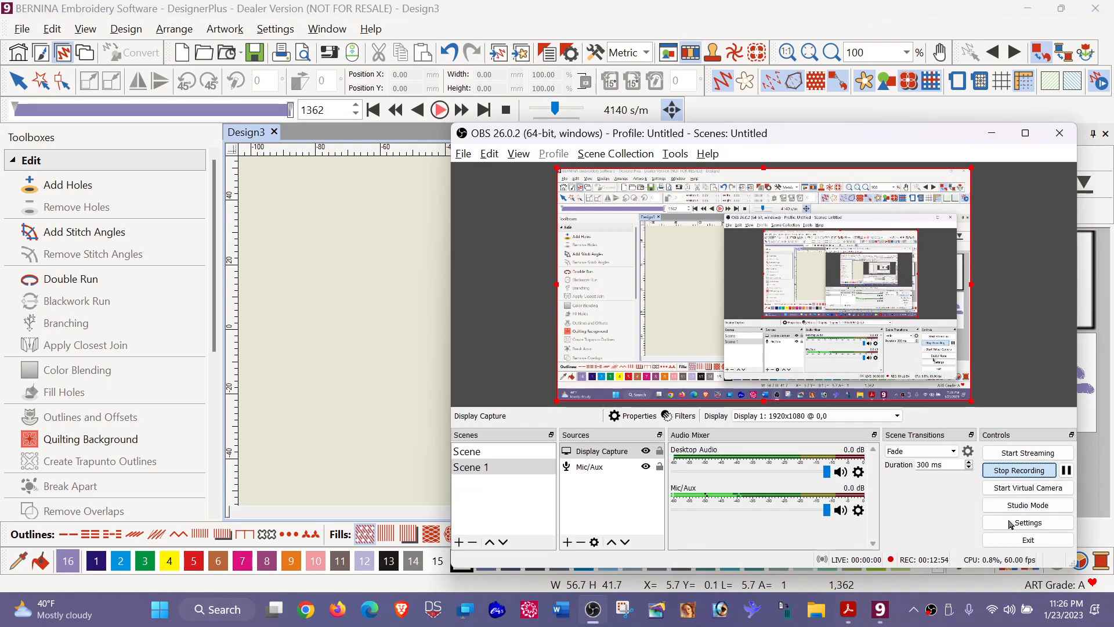